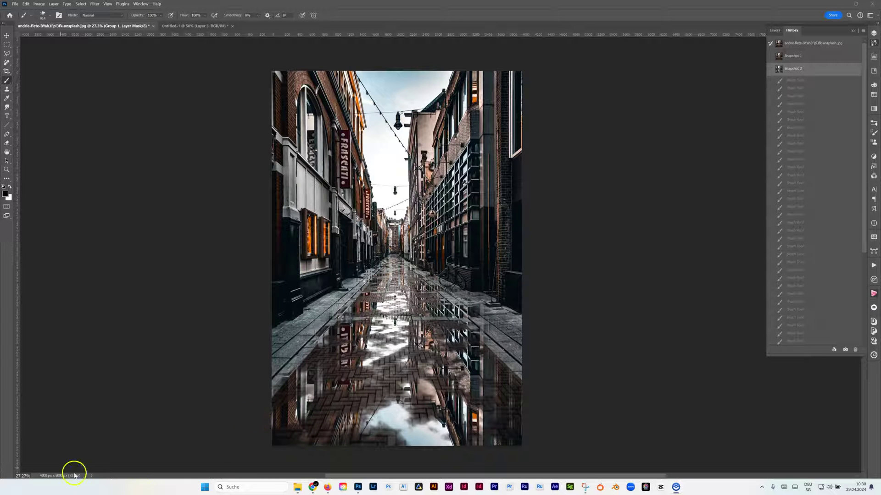
# - Compare History Snapshot 1 (no reflection) with Snapshot 2, then show Layer 2 and start renaming it
pyautogui.click(784, 56)
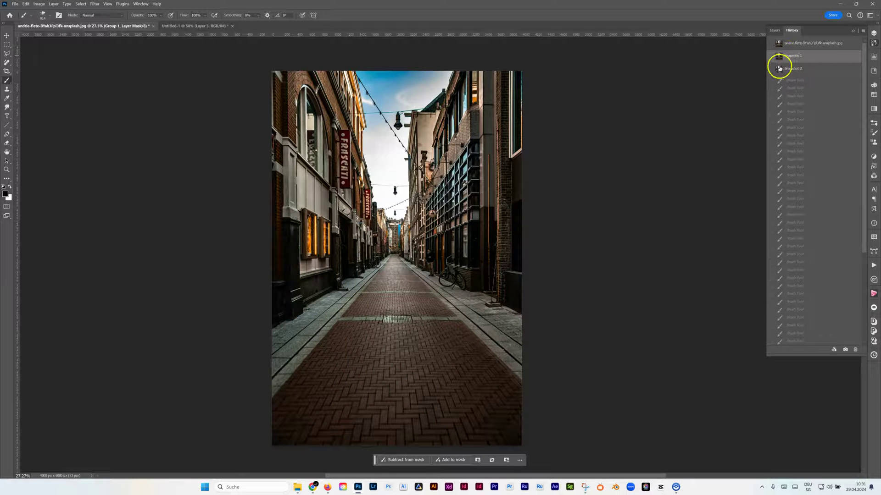
pyautogui.click(788, 69)
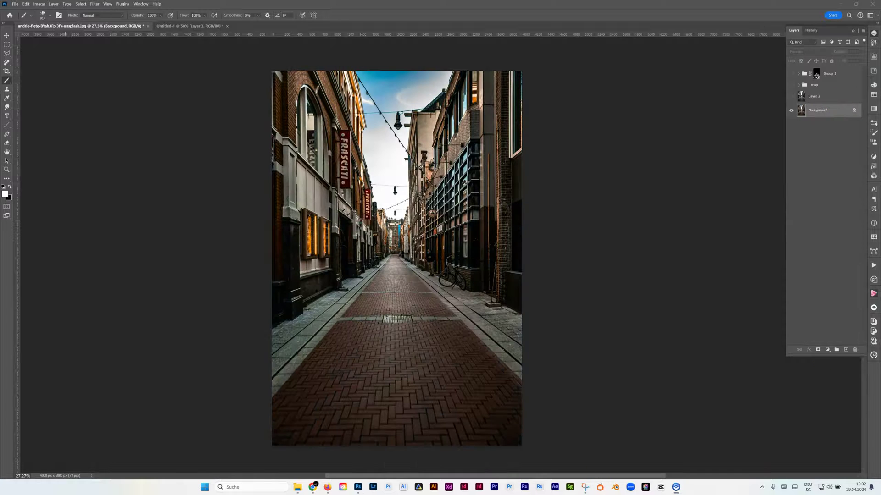
pyautogui.click(790, 96)
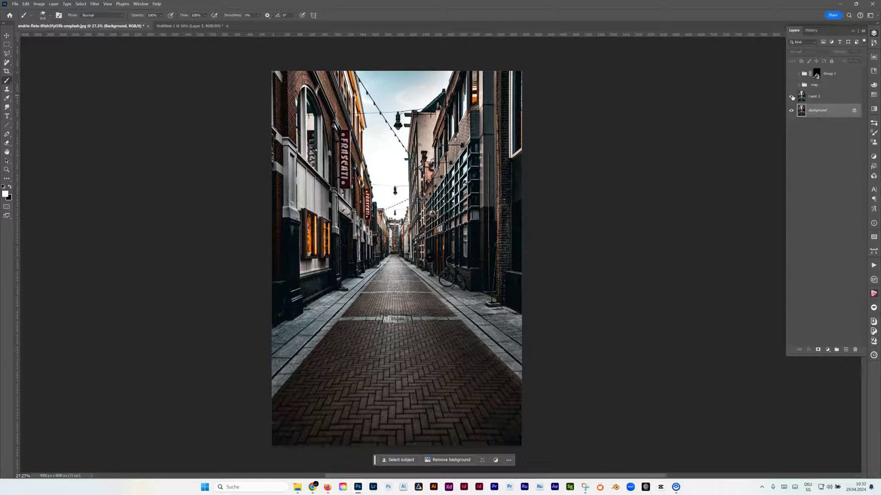
pyautogui.click(819, 97)
# - Name Layer 2 'camera raw', duplicate it, and quick-select the brick road and right sidewalk
pyautogui.click(827, 100)
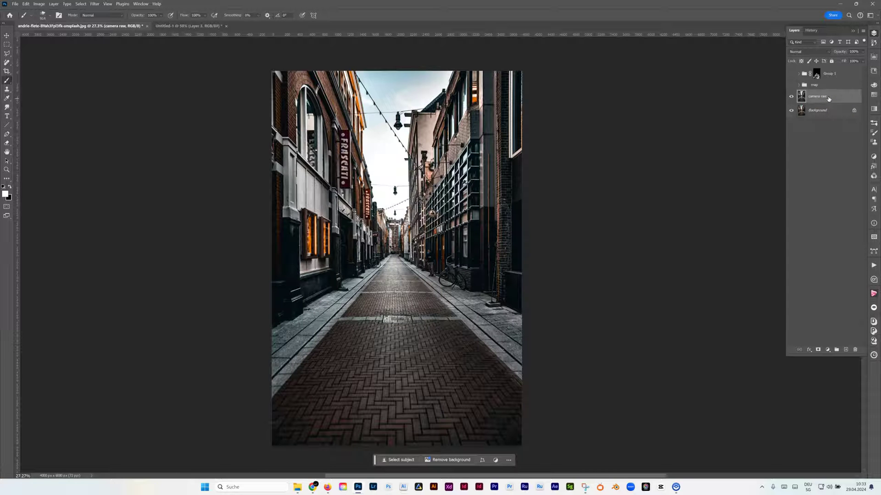
pyautogui.hotkey('ctrl', 'j')
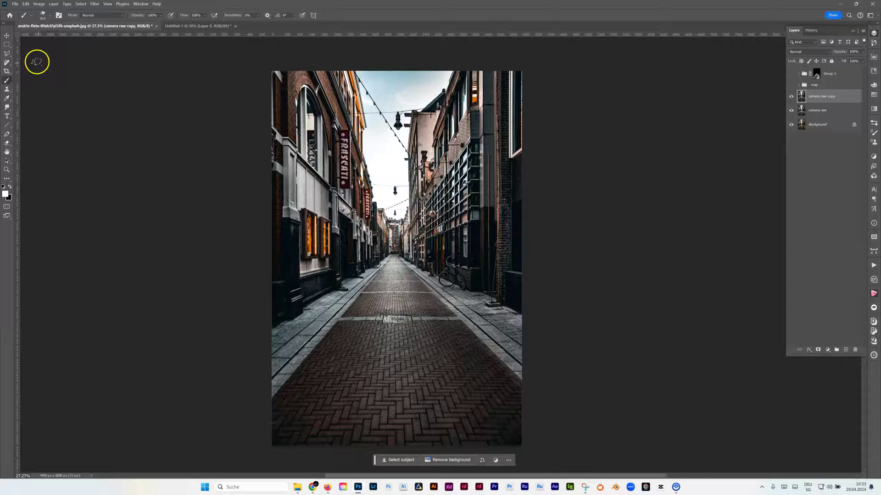
pyautogui.click(14, 55)
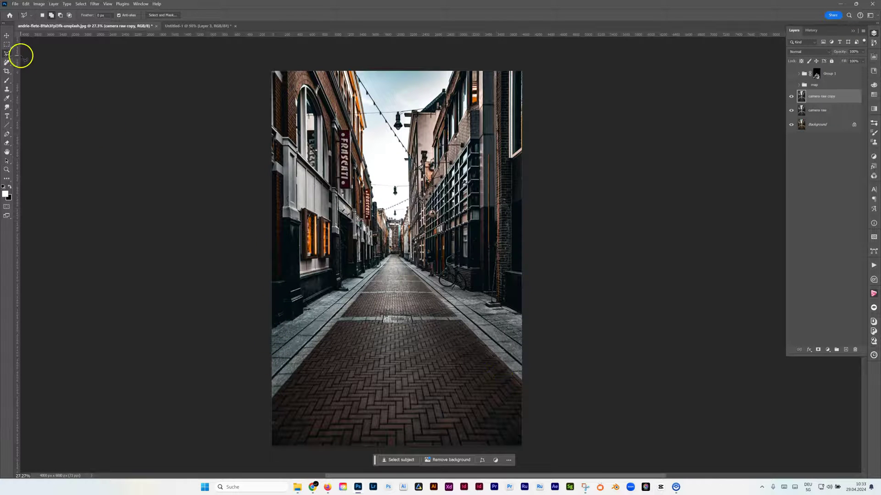
pyautogui.rightClick(6, 55)
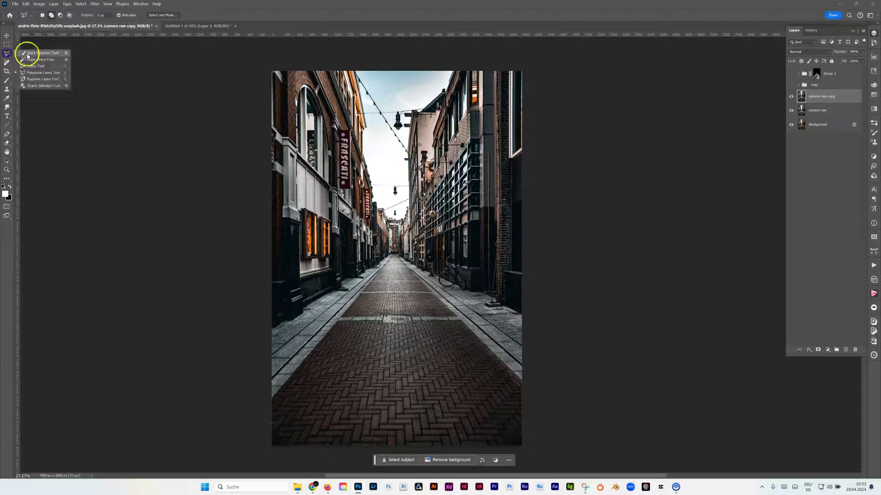
pyautogui.click(27, 53)
pyautogui.moveTo(304, 345)
pyautogui.mouseDown()
pyautogui.moveTo(342, 315)
pyautogui.moveTo(416, 316)
pyautogui.moveTo(476, 369)
pyautogui.moveTo(479, 345)
pyautogui.moveTo(516, 385)
pyautogui.moveTo(488, 330)
pyautogui.moveTo(497, 315)
pyautogui.moveTo(502, 328)
pyautogui.moveTo(450, 289)
pyautogui.moveTo(392, 273)
pyautogui.moveTo(355, 285)
pyautogui.moveTo(347, 301)
pyautogui.moveTo(333, 298)
pyautogui.moveTo(259, 412)
pyautogui.moveTo(307, 405)
pyautogui.moveTo(340, 329)
pyautogui.moveTo(410, 371)
pyautogui.moveTo(456, 344)
pyautogui.moveTo(462, 316)
pyautogui.moveTo(490, 293)
pyautogui.moveTo(485, 300)
pyautogui.moveTo(437, 287)
pyautogui.moveTo(502, 301)
pyautogui.moveTo(482, 307)
pyautogui.moveTo(502, 292)
pyautogui.moveTo(525, 302)
pyautogui.mouseUp()
pyautogui.scroll(3, 482, 297)
pyautogui.scroll(-4, 525, 303)
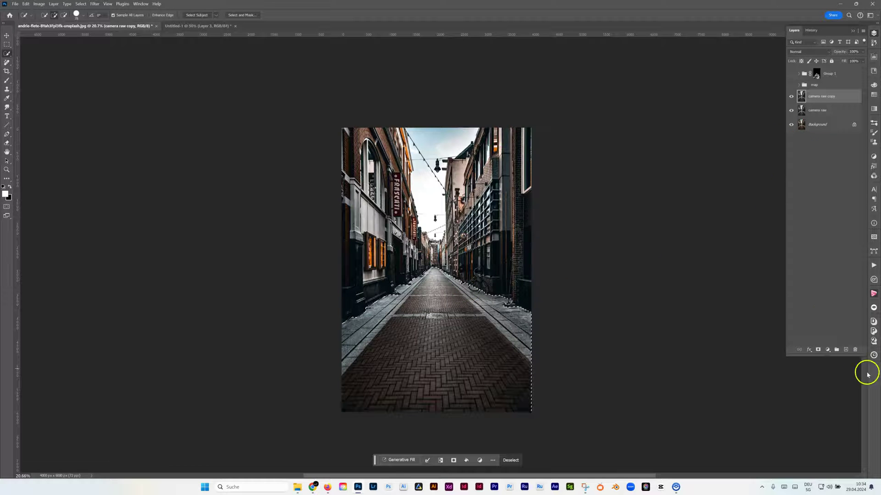
# - Add a layer mask from the street selection and target the copy's image thumbnail
pyautogui.click(819, 350)
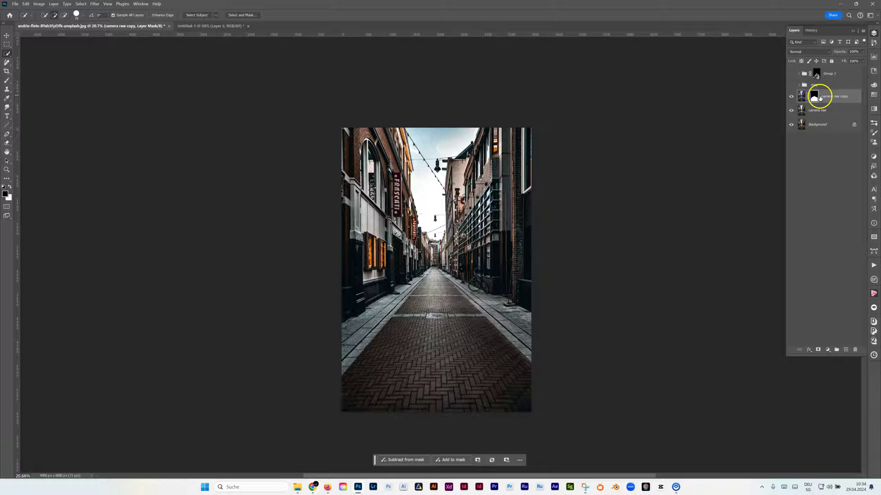
pyautogui.moveTo(808, 96); pyautogui.dragTo(805, 100)
pyautogui.click(802, 97)
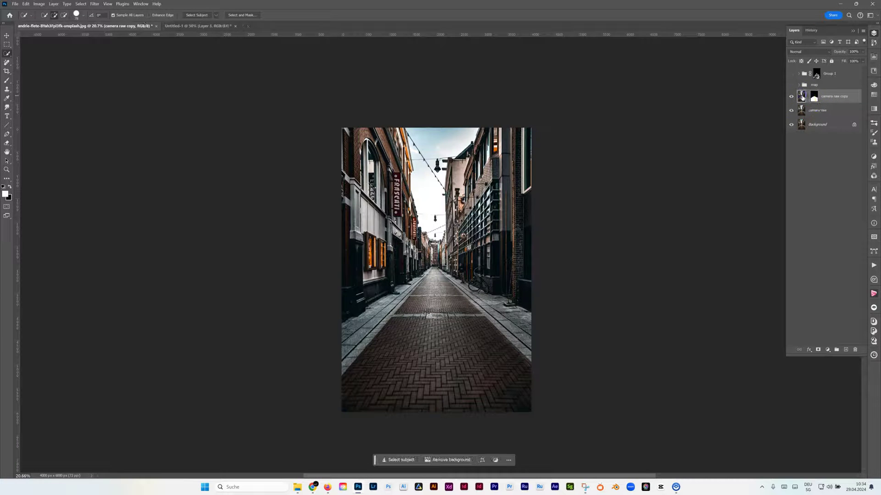
# - Flip the camera raw copy vertically, adjust its position, stretch it slightly taller, and commit
pyautogui.hotkey('ctrl', 't')
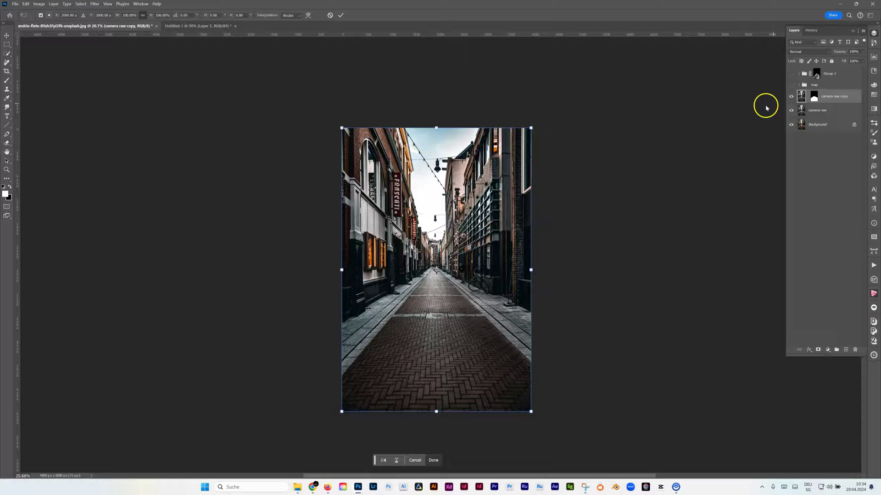
pyautogui.rightClick(426, 312)
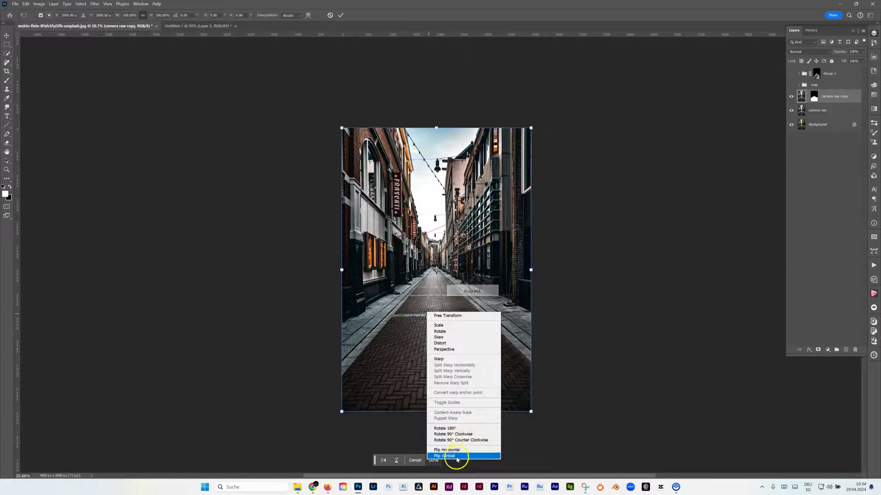
pyautogui.click(456, 456)
pyautogui.moveTo(442, 293); pyautogui.dragTo(436, 282)
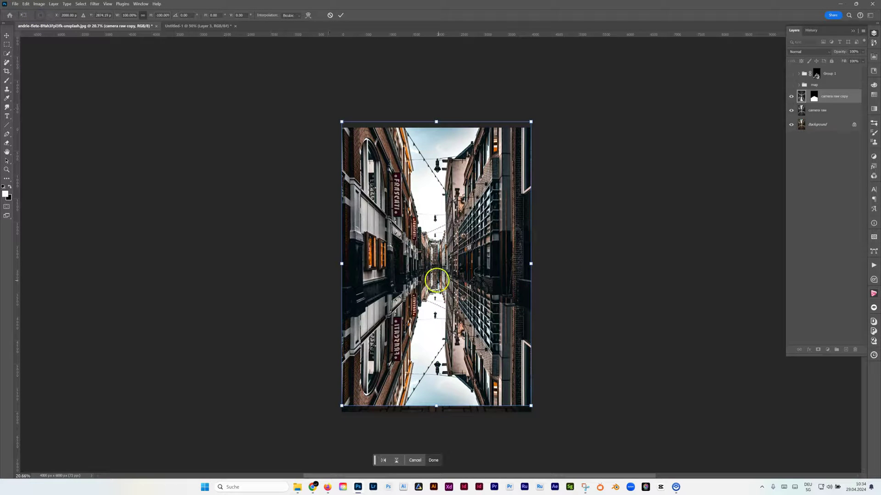
pyautogui.moveTo(433, 281); pyautogui.dragTo(434, 282)
pyautogui.hotkey('ctrl', 'z')
pyautogui.moveTo(436, 406); pyautogui.dragTo(436, 411)
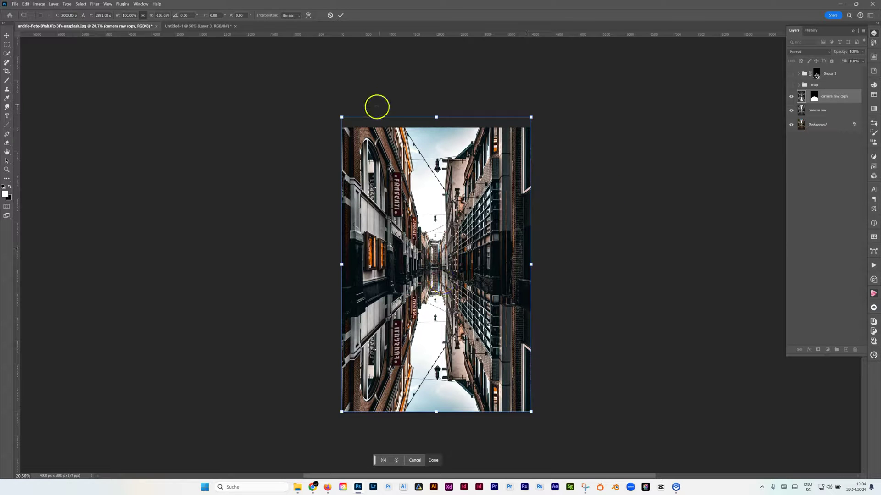
pyautogui.click(341, 15)
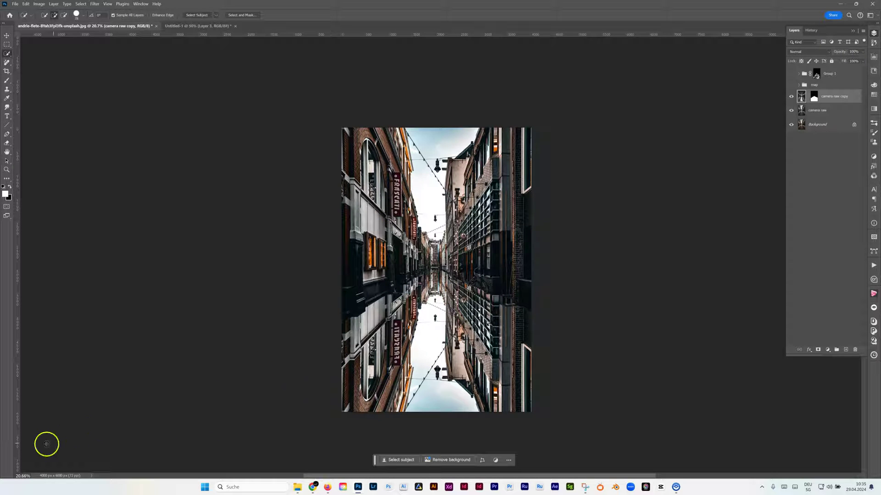
# - Create a new 3000 × 3000 px, 300 ppi document with a white background
pyautogui.press('v')
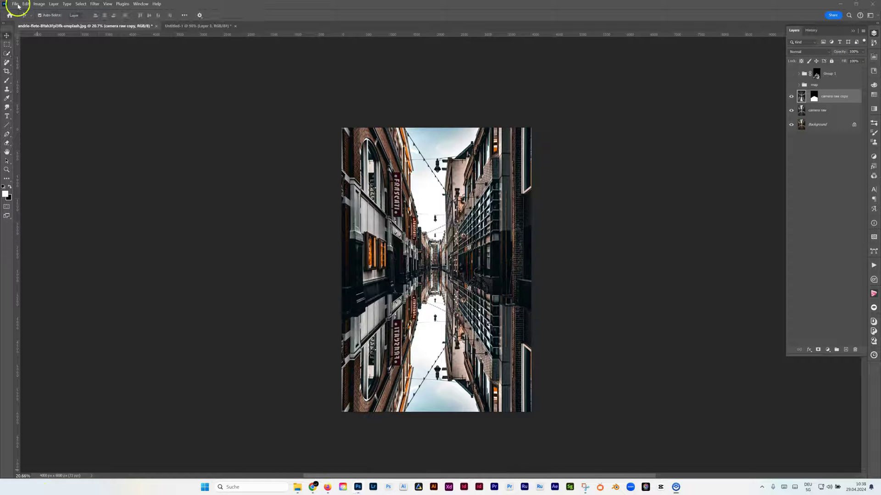
pyautogui.click(15, 3)
pyautogui.click(19, 11)
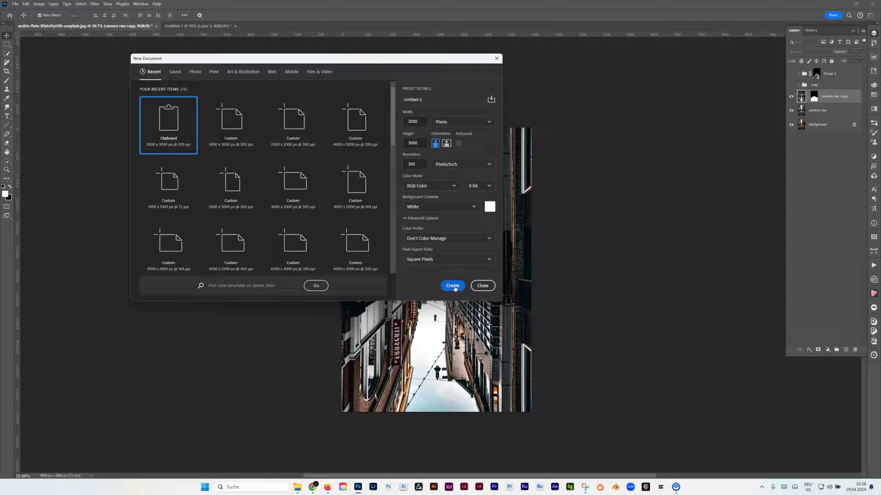
pyautogui.click(453, 287)
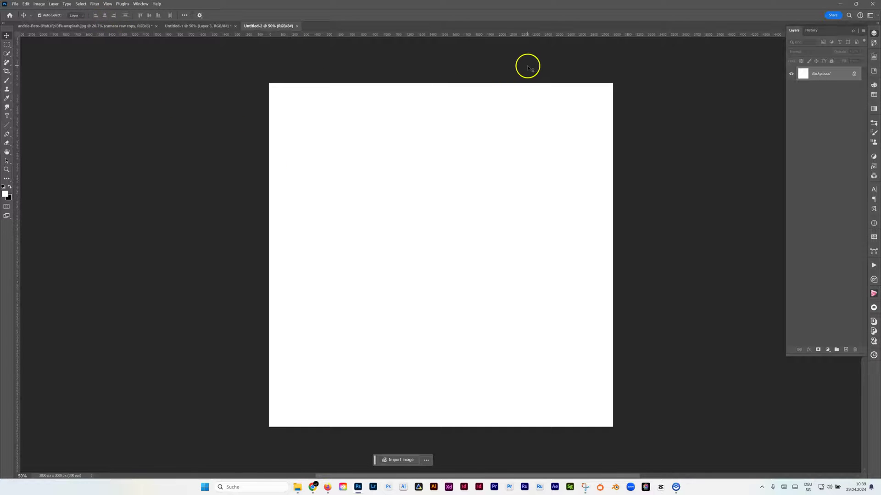
# - Render clouds across the blank canvas with Filter > Render > Clouds
pyautogui.click(95, 4)
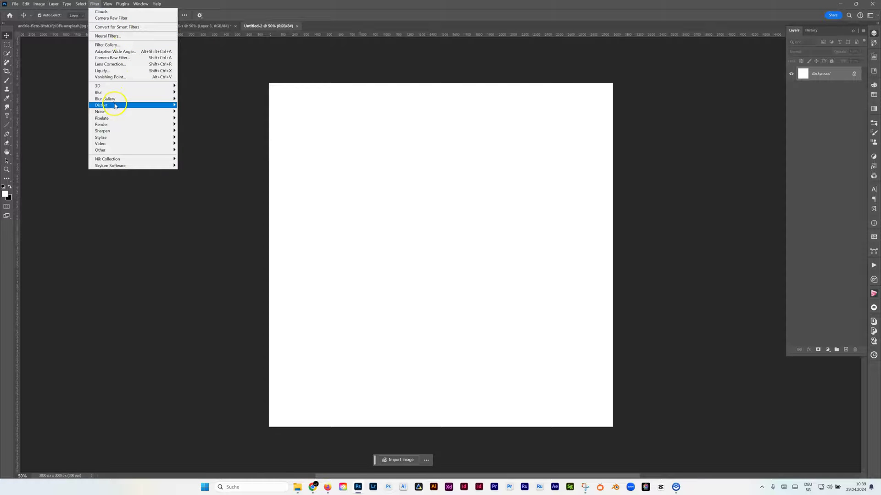
pyautogui.moveTo(176, 125)
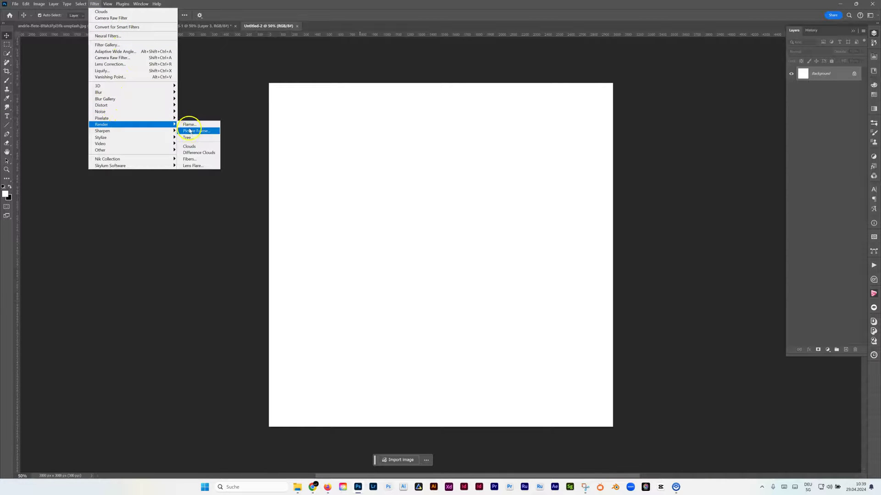
pyautogui.click(189, 146)
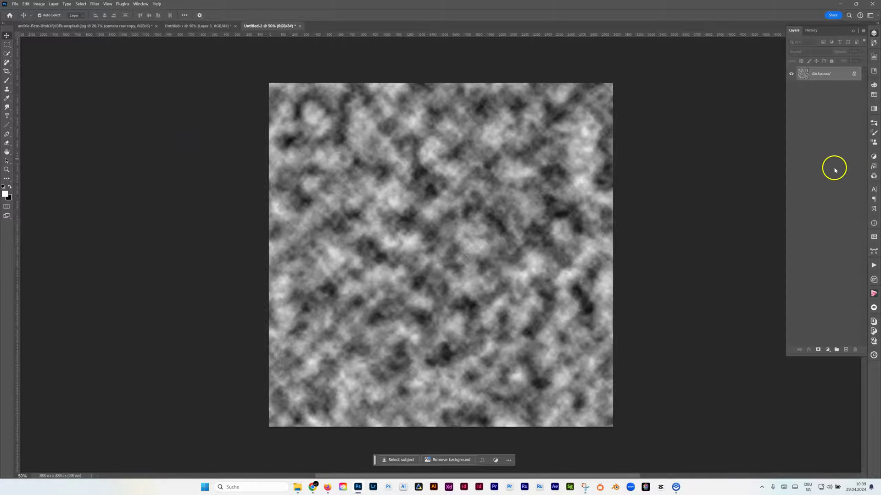
# - Add a Levels adjustment with white point 234 and black point about 41
pyautogui.click(827, 350)
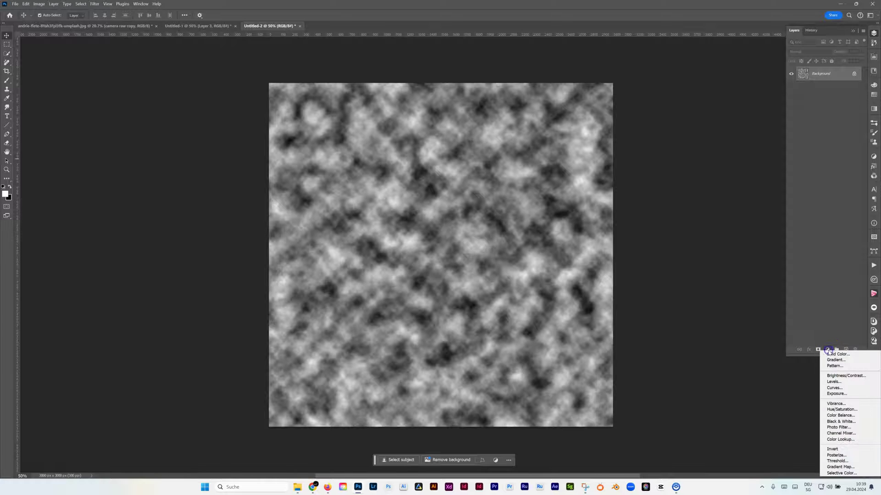
pyautogui.click(834, 381)
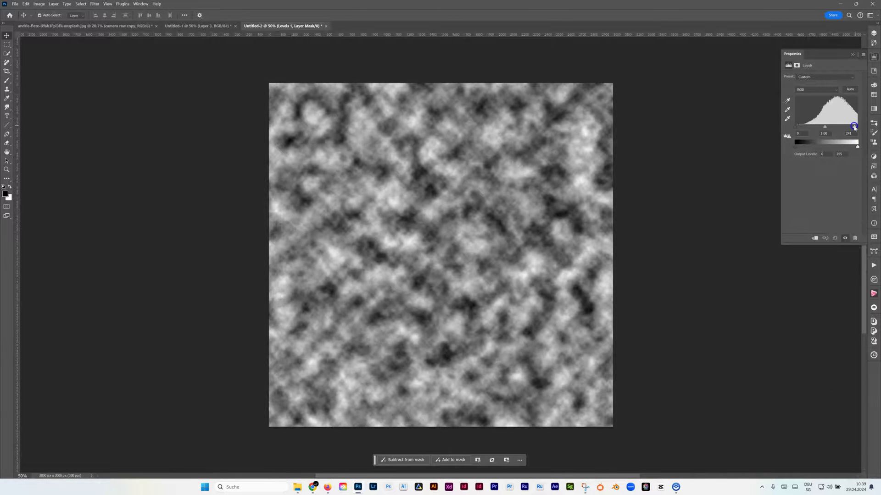
pyautogui.moveTo(853, 127); pyautogui.dragTo(852, 127)
pyautogui.moveTo(798, 130); pyautogui.dragTo(806, 130)
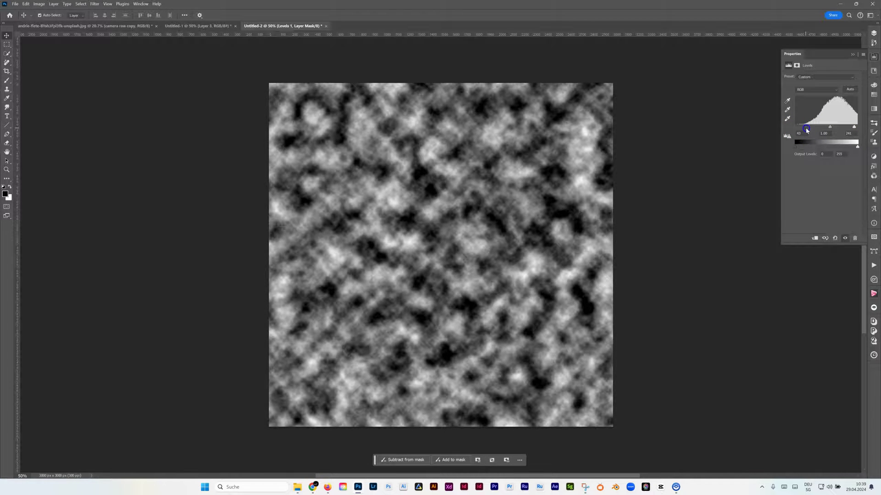
# - Add a Curves adjustment with the white point pulled left and black point raised for stark contrast
pyautogui.click(875, 33)
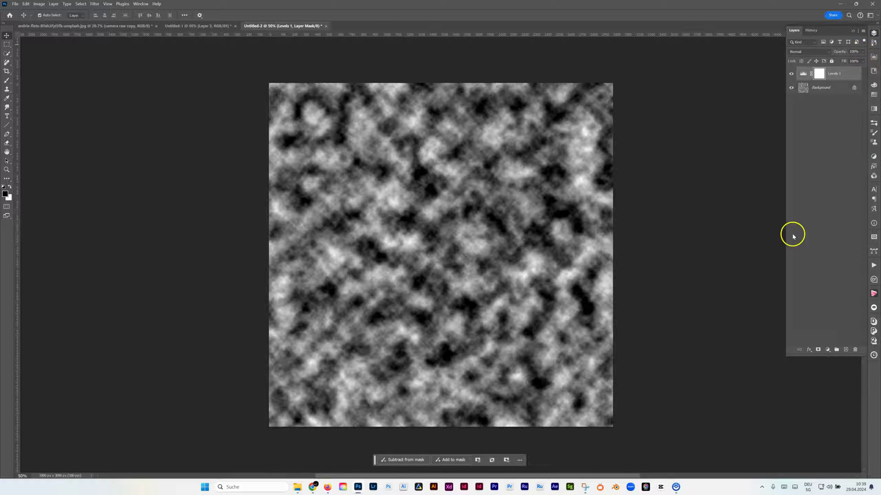
pyautogui.click(828, 351)
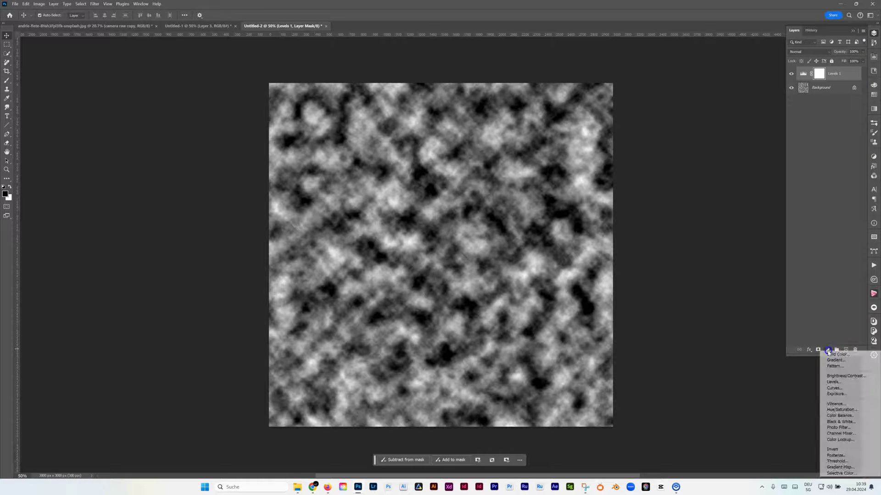
pyautogui.click(844, 389)
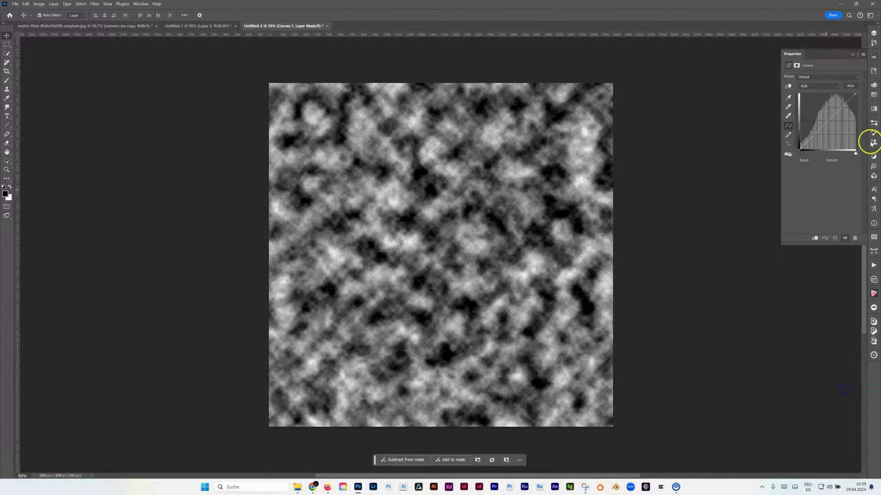
pyautogui.moveTo(854, 155); pyautogui.dragTo(850, 157)
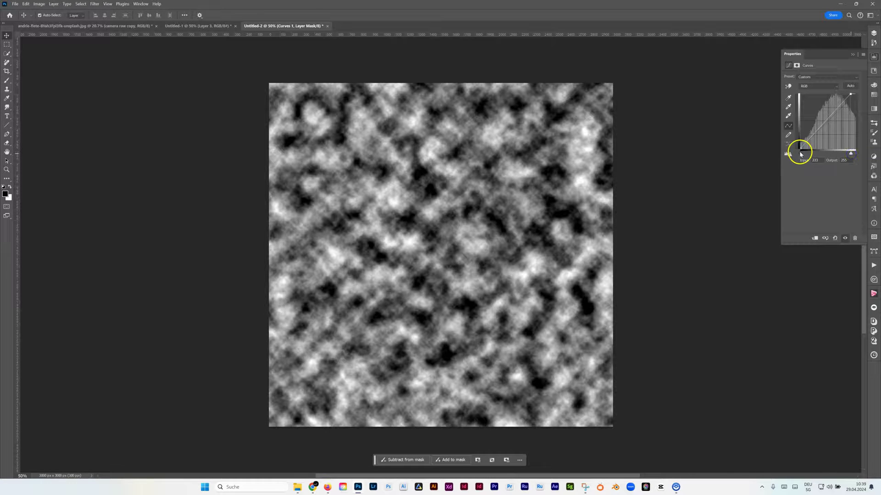
pyautogui.moveTo(802, 154); pyautogui.dragTo(807, 153)
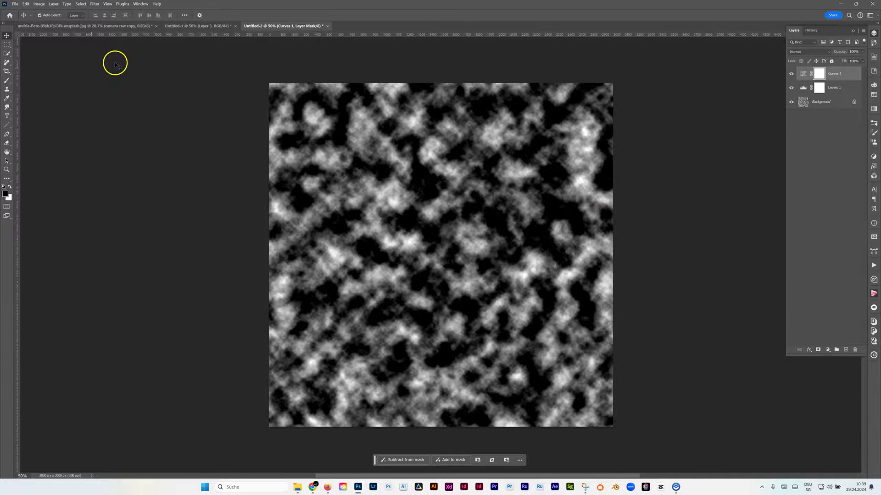
# - Select the highlights with Color Range at Fuzziness 54 and Range 170
pyautogui.click(81, 3)
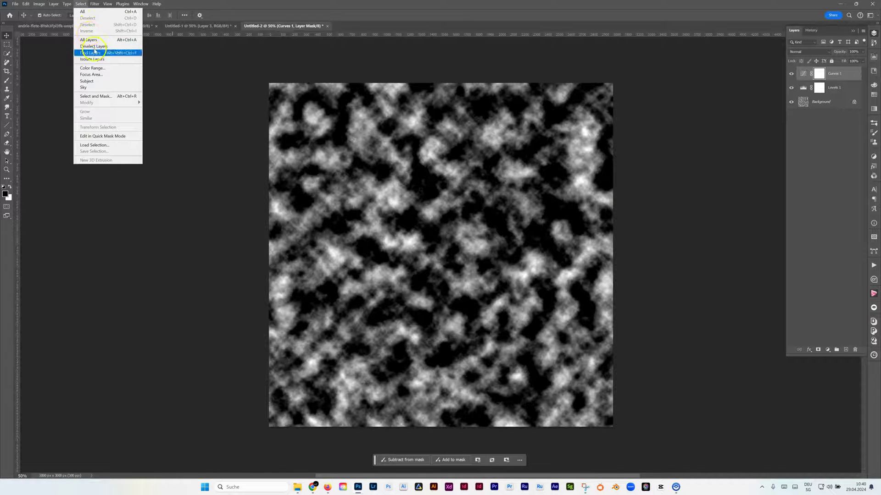
pyautogui.click(92, 68)
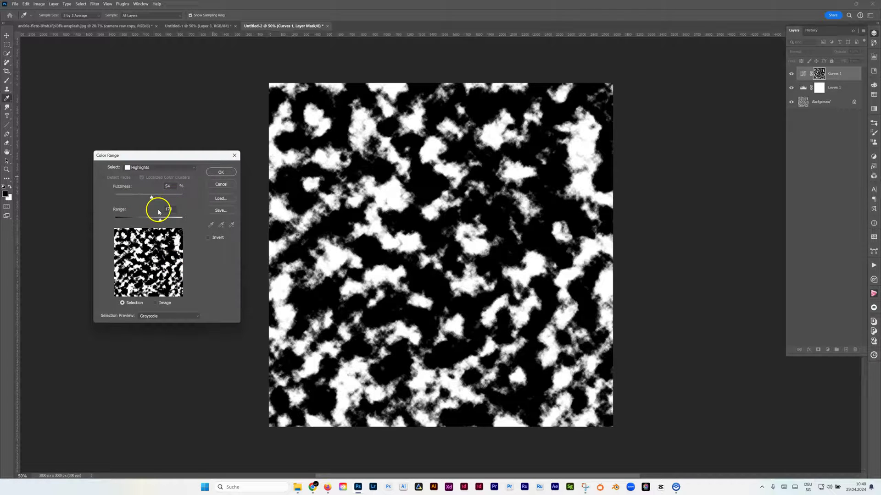
pyautogui.click(224, 172)
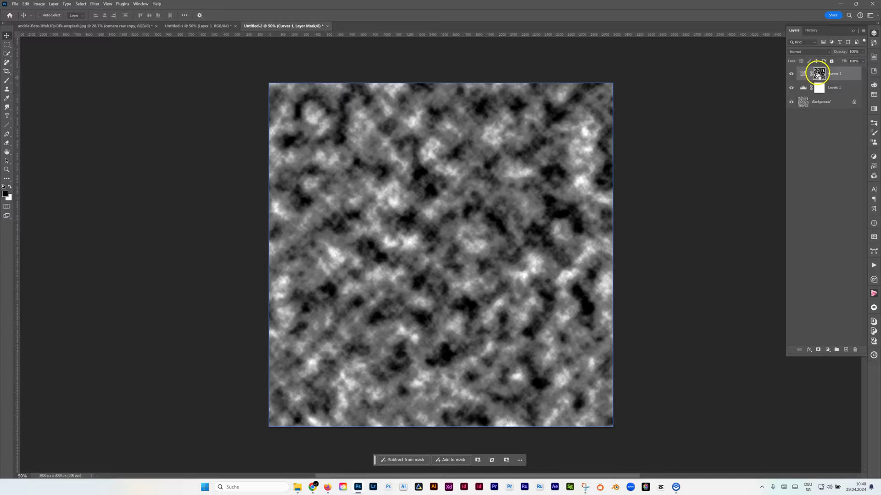
# - Load the Curves 1 mask as a selection, swap colours, and add an empty Layer 1
pyautogui.keyDown('ctrl'); pyautogui.click(819, 75); pyautogui.keyUp('ctrl')
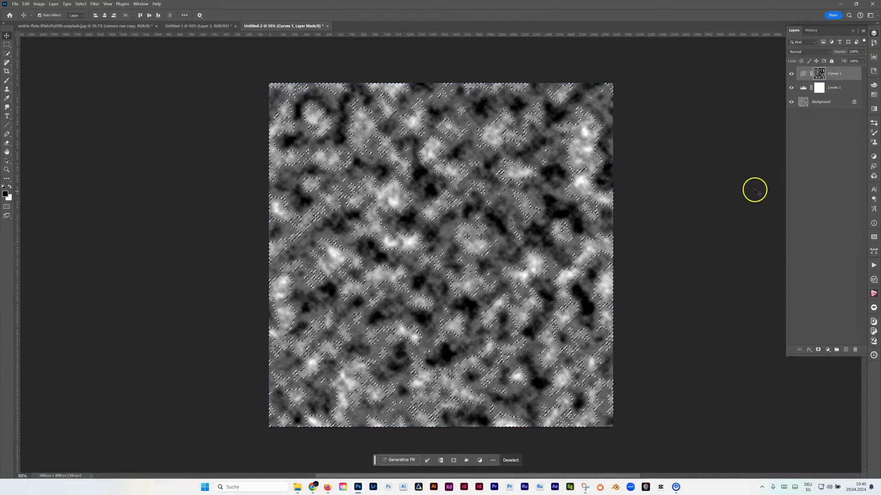
pyautogui.press('x')
pyautogui.click(846, 350)
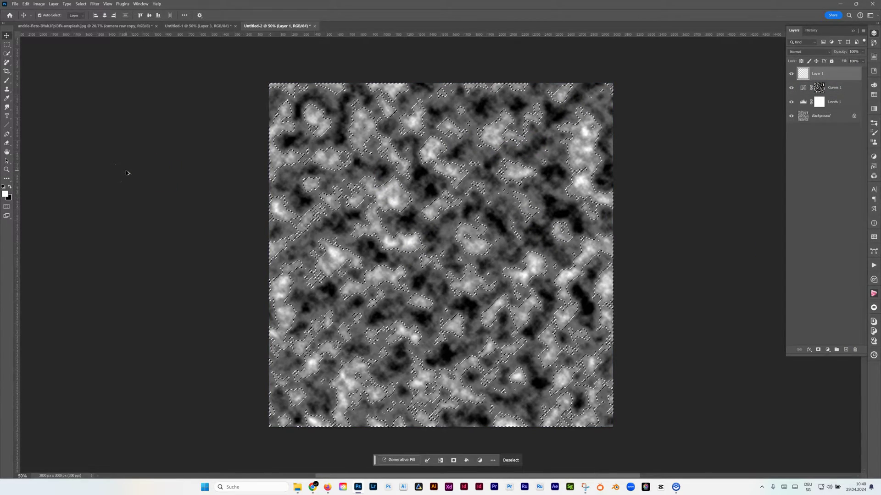
# - Fill the selection with white on Layer 1 and delete the Curves 1 layer mask
pyautogui.hotkey('alt', 'BackSpace')
pyautogui.click(15, 202)
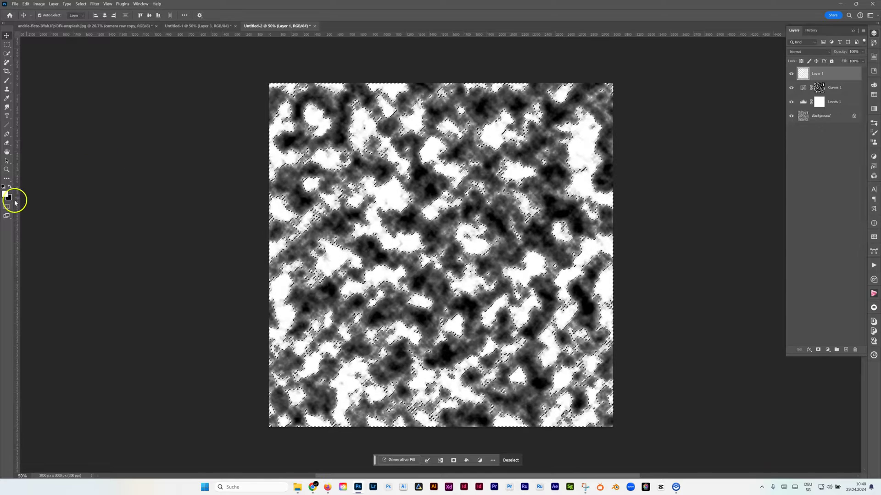
pyautogui.click(820, 88)
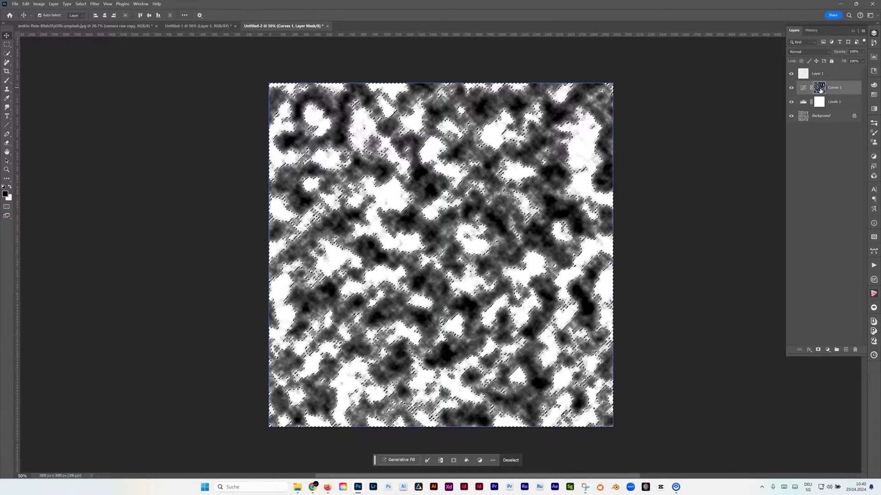
pyautogui.moveTo(820, 88); pyautogui.dragTo(855, 349)
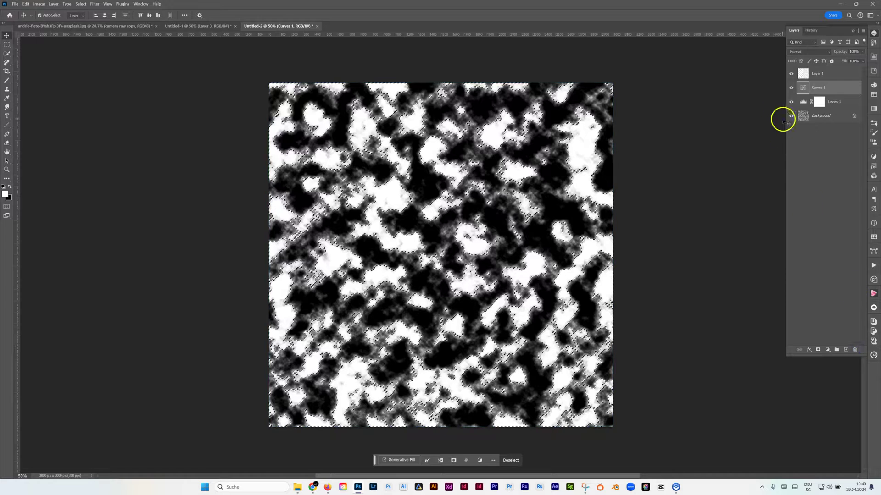
pyautogui.click(484, 150)
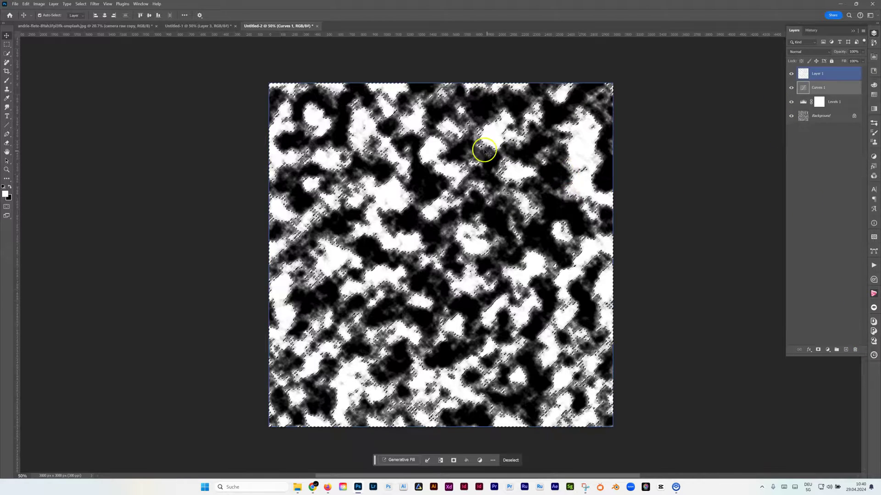
# - Clear the selection with Ctrl+D and reselect Layer 1
pyautogui.click(815, 88)
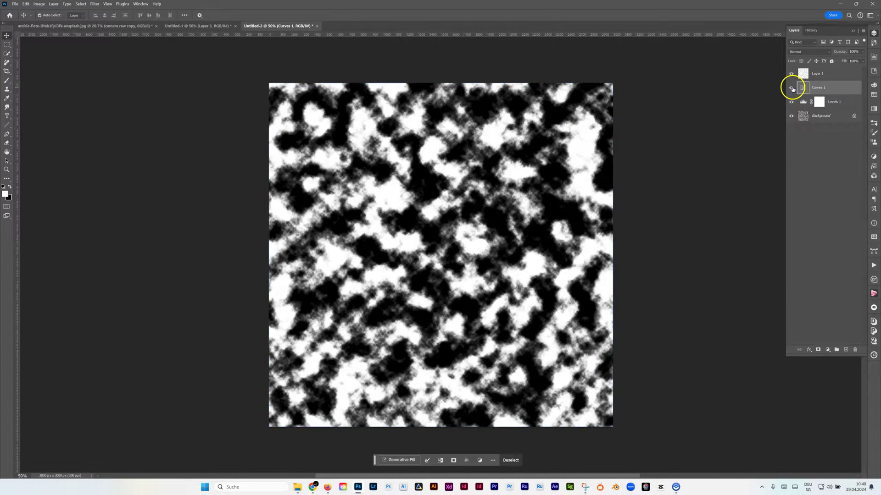
pyautogui.hotkey('ctrl', 'd')
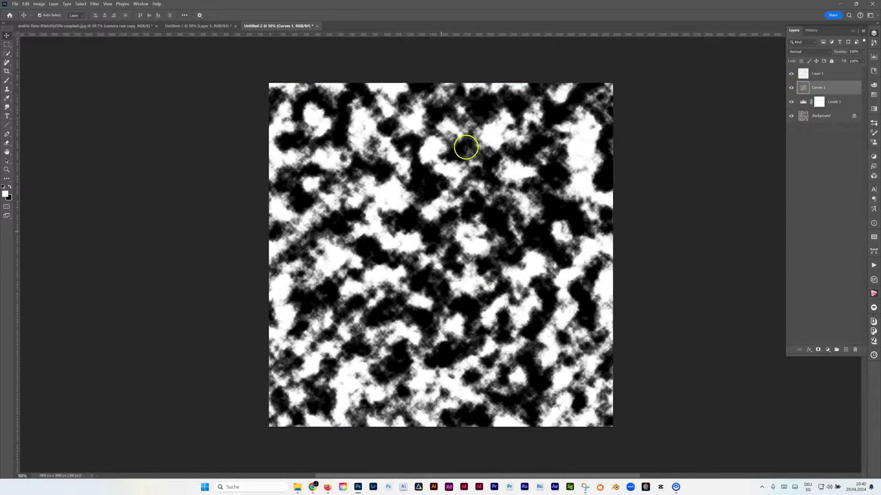
pyautogui.click(570, 167)
pyautogui.click(833, 75)
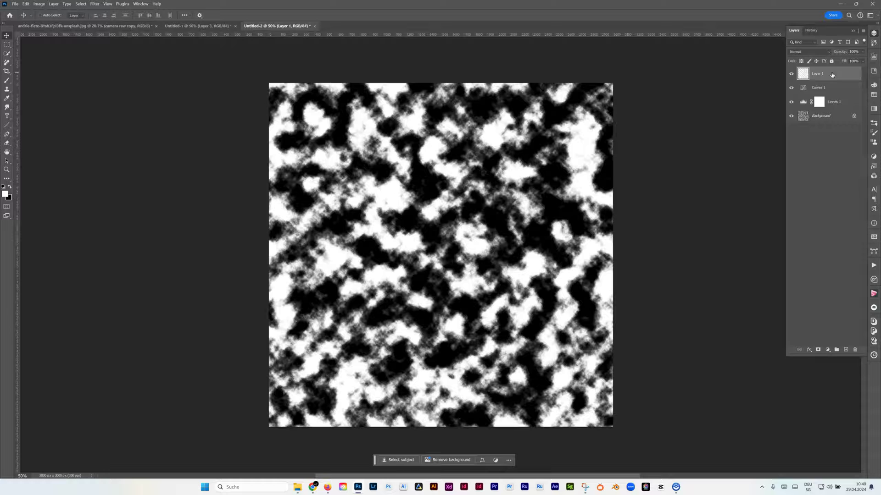
# - Stamp the visible layers into Layer 2, load it as a selection, and return to the alley photo
pyautogui.hotkey('ctrl', 'shift', 'alt', 'e')
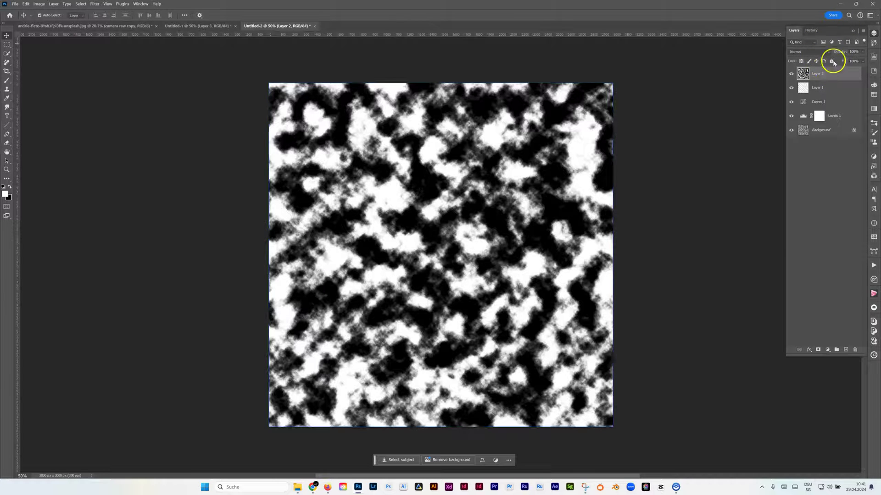
pyautogui.click(792, 74)
pyautogui.click(791, 74)
pyautogui.keyDown('ctrl'); pyautogui.click(802, 88); pyautogui.keyUp('ctrl')
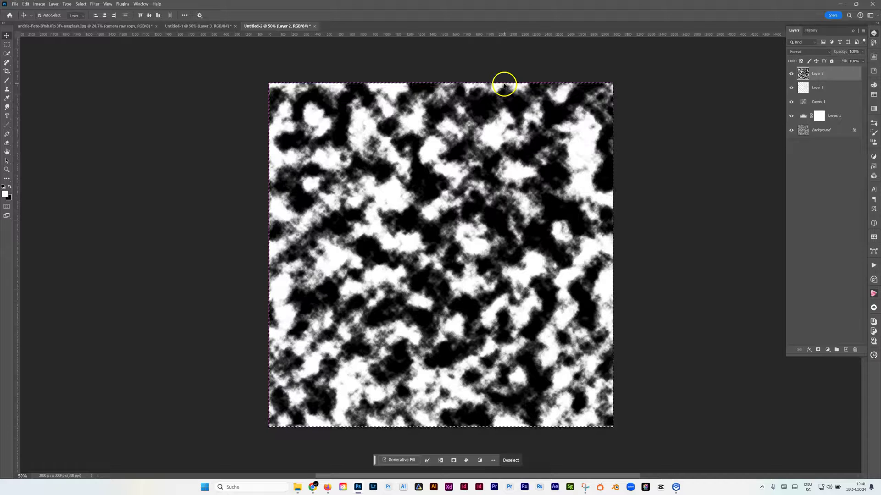
pyautogui.click(89, 28)
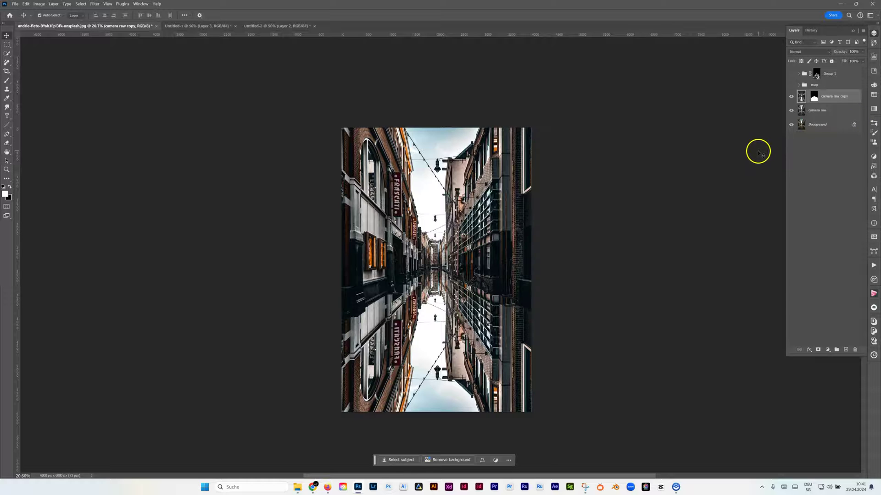
# - Hide the camera raw copy and add a new empty layer above camera raw
pyautogui.click(791, 97)
pyautogui.click(816, 111)
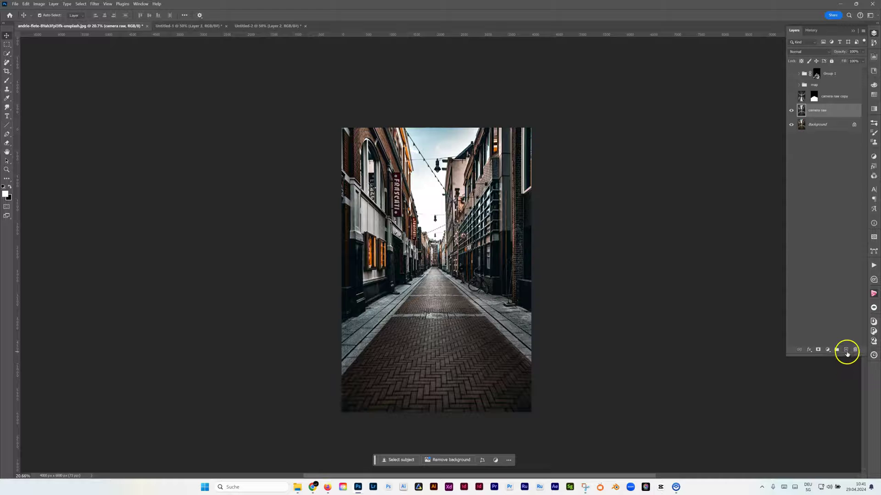
pyautogui.click(846, 350)
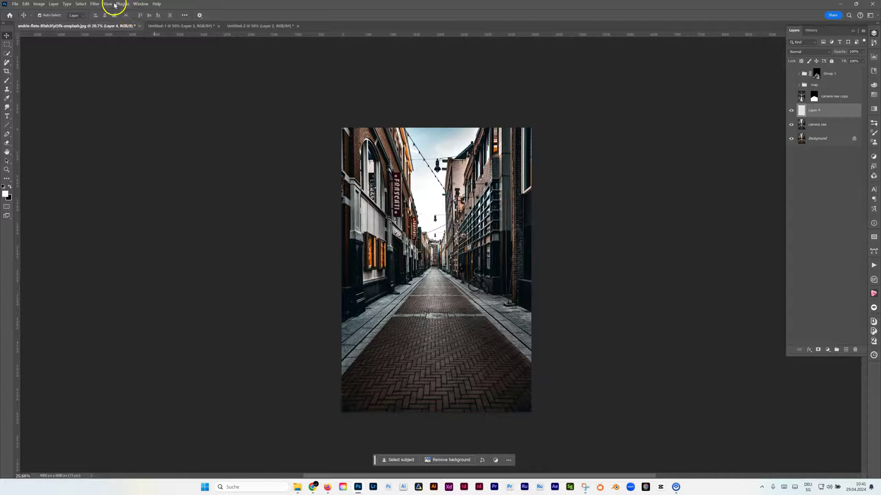
# - Draw a Vanishing Point plane over the pavement and stretch it beyond the photo's bottom edge
pyautogui.click(94, 4)
pyautogui.click(133, 77)
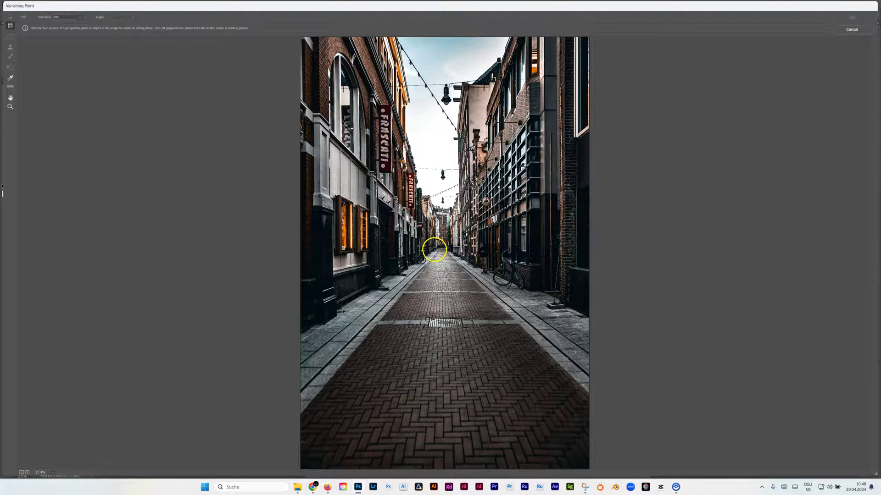
pyautogui.click(438, 249)
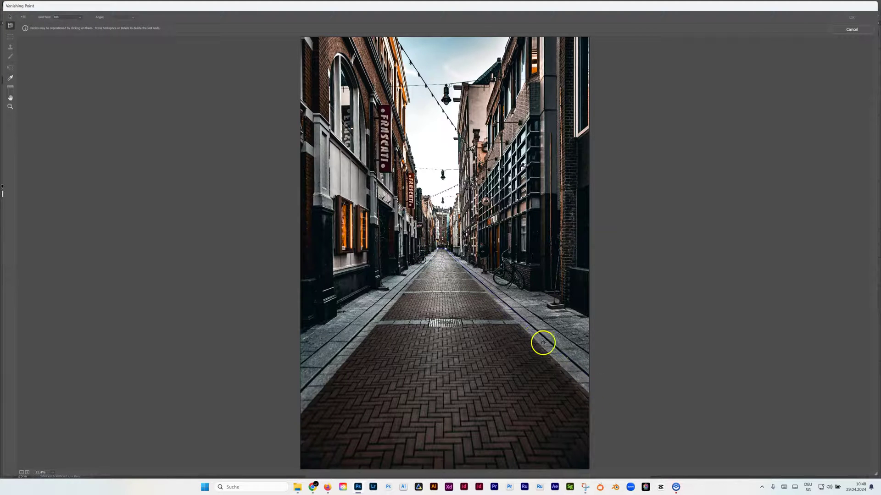
pyautogui.click(581, 370)
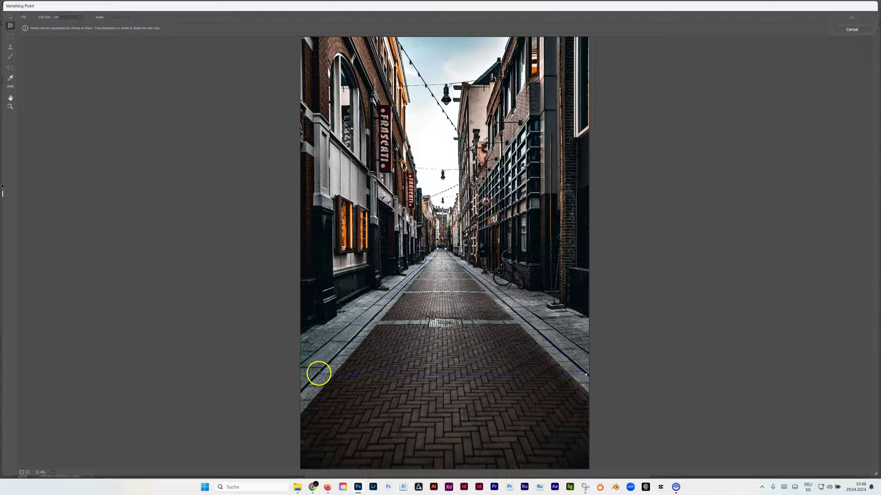
pyautogui.click(319, 373)
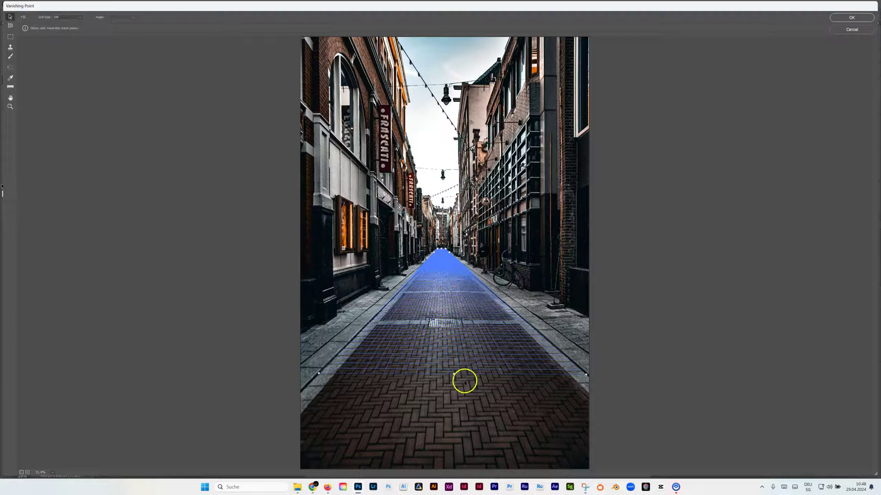
pyautogui.moveTo(454, 375); pyautogui.dragTo(458, 470)
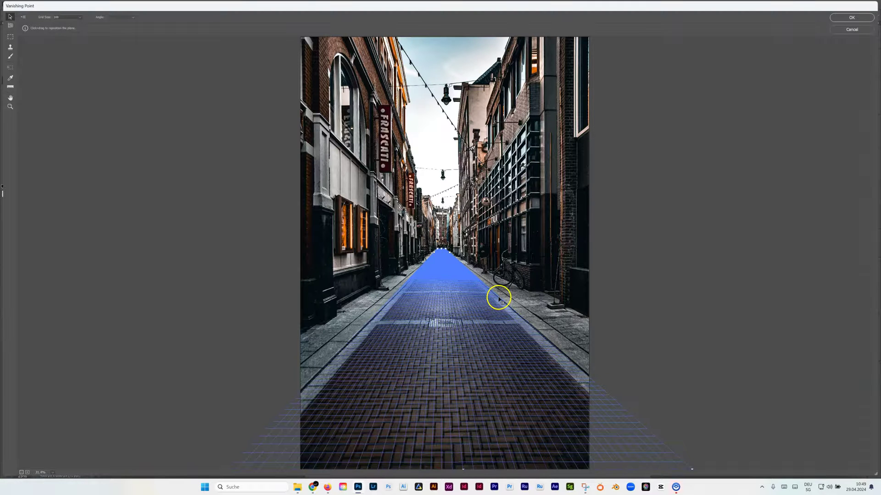
pyautogui.moveTo(499, 300); pyautogui.dragTo(428, 252)
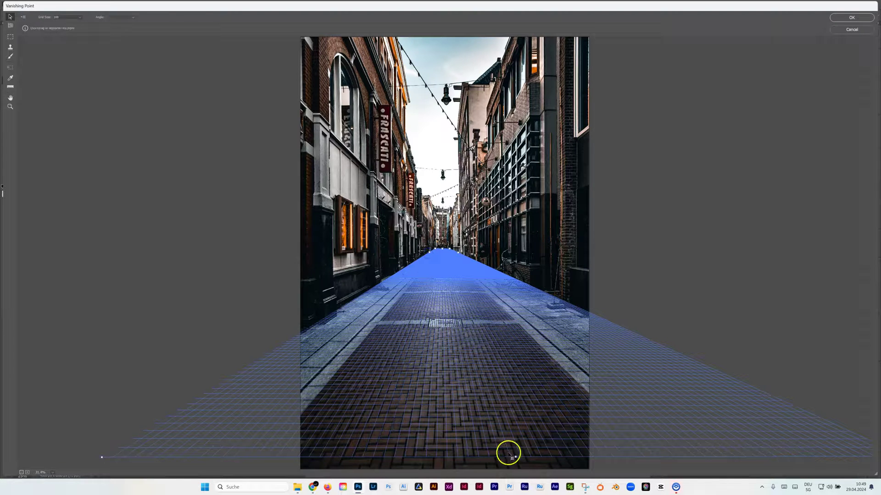
pyautogui.moveTo(516, 457); pyautogui.dragTo(516, 472)
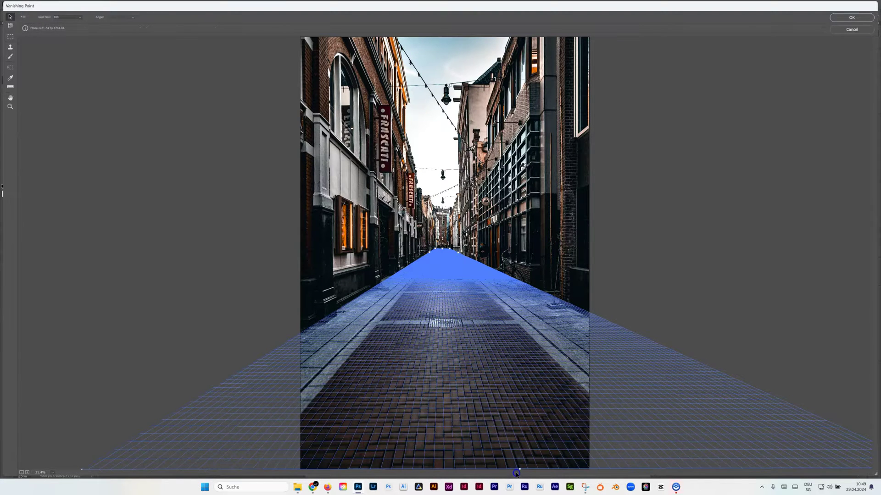
pyautogui.click(853, 17)
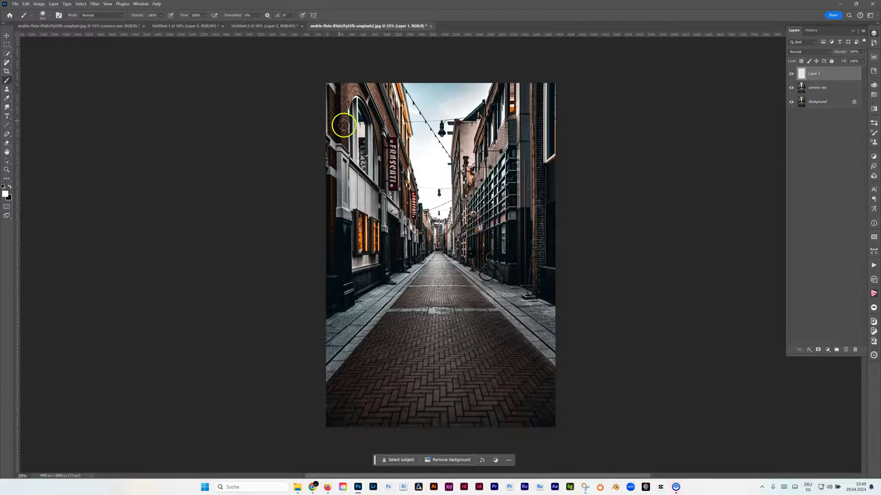
# - Reopen Vanishing Point, paste the clouds texture and drag it down onto the lower pavement plane
pyautogui.click(94, 4)
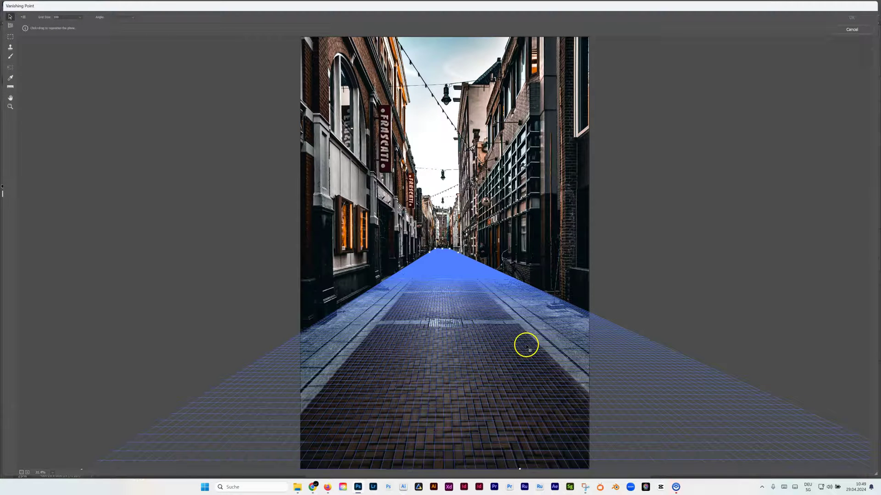
pyautogui.press('alt')
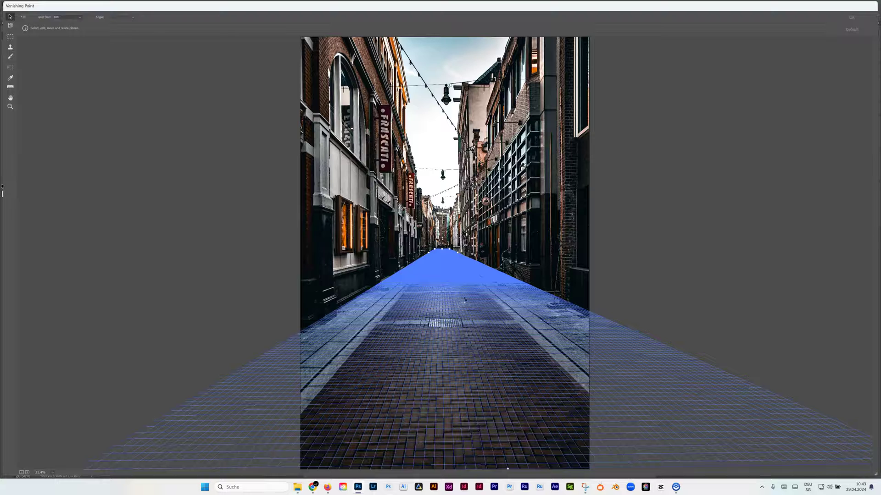
pyautogui.hotkey('ctrl', 'v')
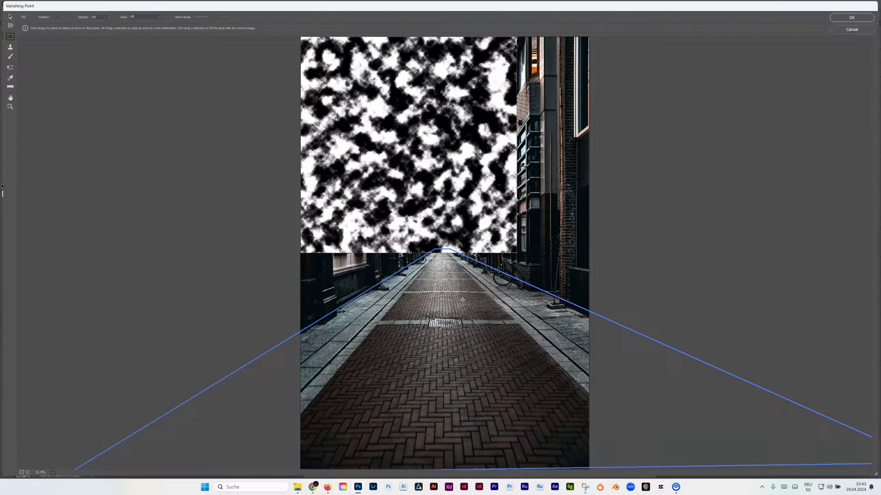
pyautogui.moveTo(429, 146); pyautogui.dragTo(507, 324)
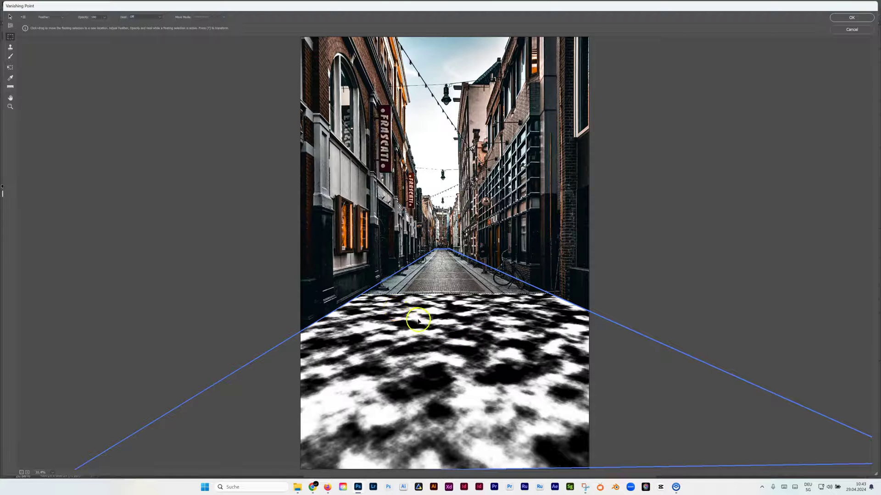
# - Drag the pasted clouds up the street plane until they reach the alley's far end
pyautogui.click(445, 274)
pyautogui.click(459, 331)
pyautogui.click(451, 336)
pyautogui.moveTo(452, 335); pyautogui.dragTo(444, 263)
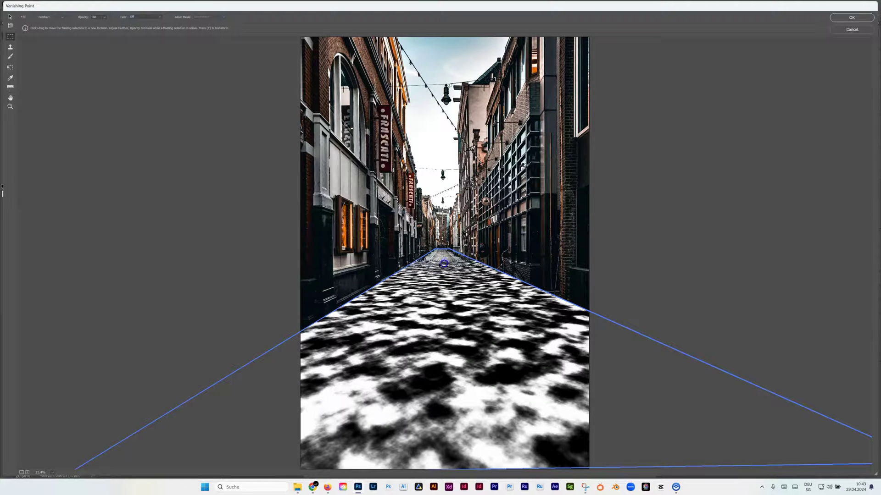
pyautogui.click(447, 274)
pyautogui.press('alt')
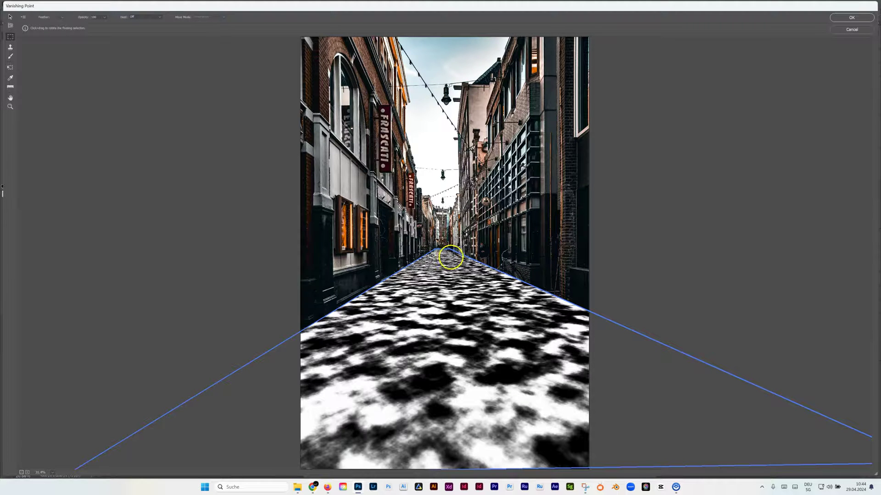
# - Enlarge the preview, transform the clouds to fit the street, and apply Vanishing Point
pyautogui.press('alt')
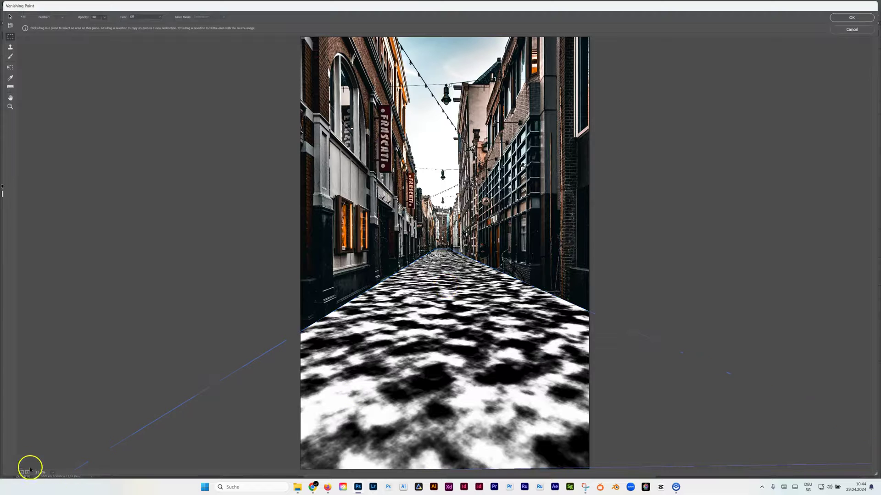
pyautogui.click(27, 472)
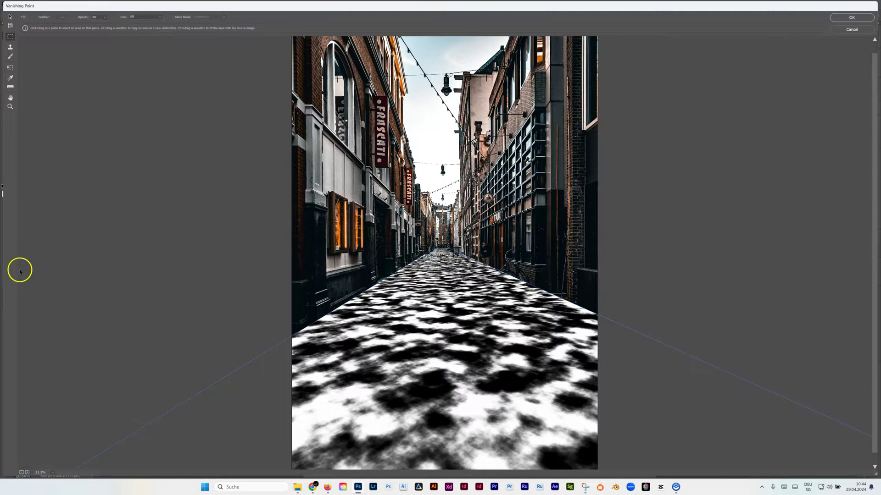
pyautogui.scroll(1, 448, 256)
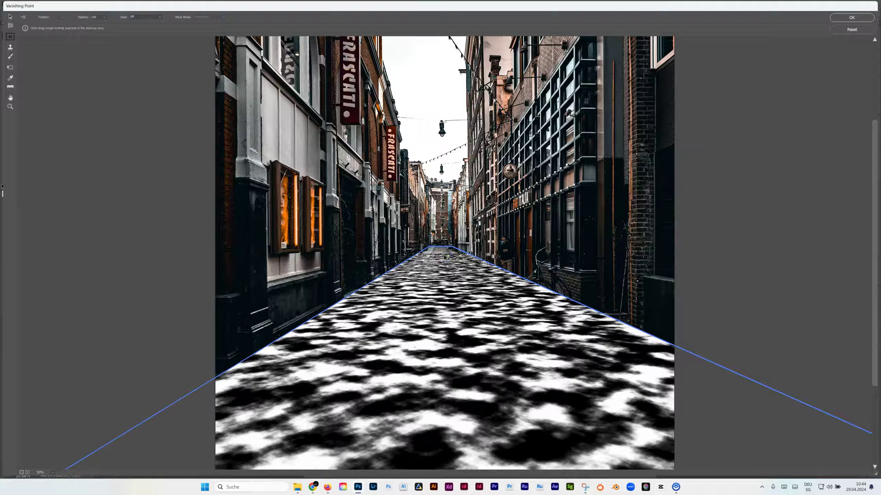
pyautogui.press('t')
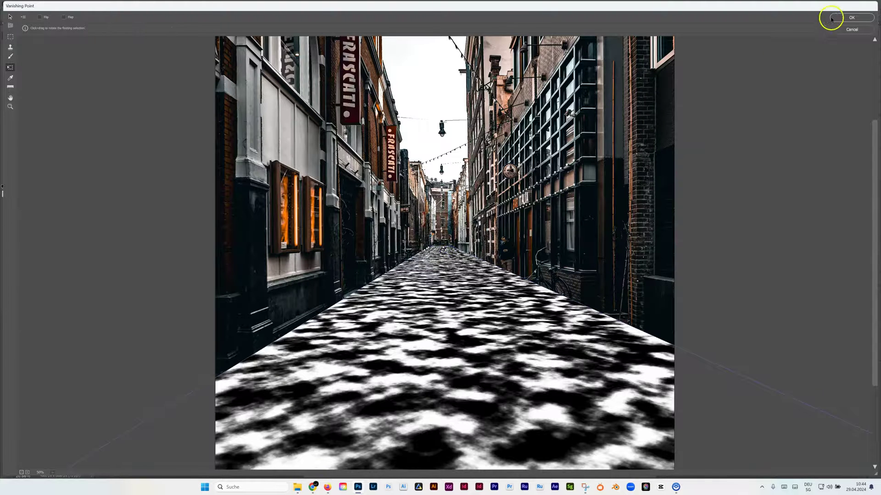
pyautogui.click(851, 18)
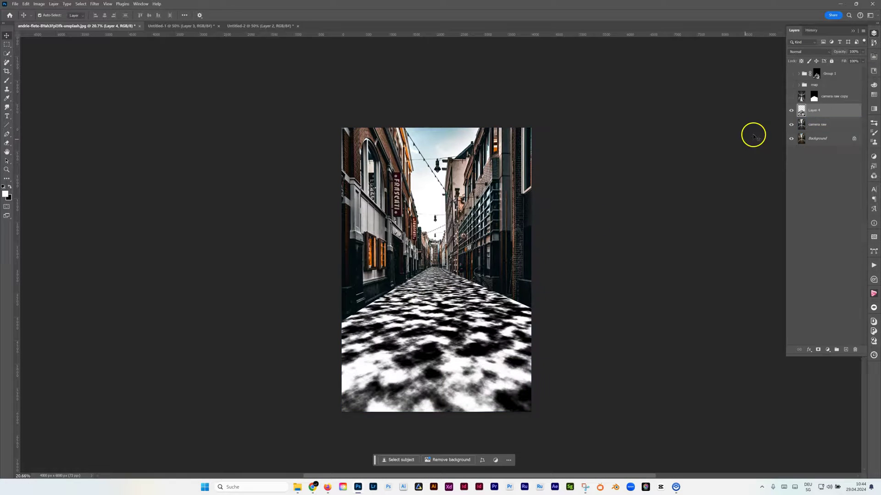
# - Add a black Solid Color fill layer above the camera raw layer, beneath Layer 4
pyautogui.click(791, 111)
pyautogui.click(790, 111)
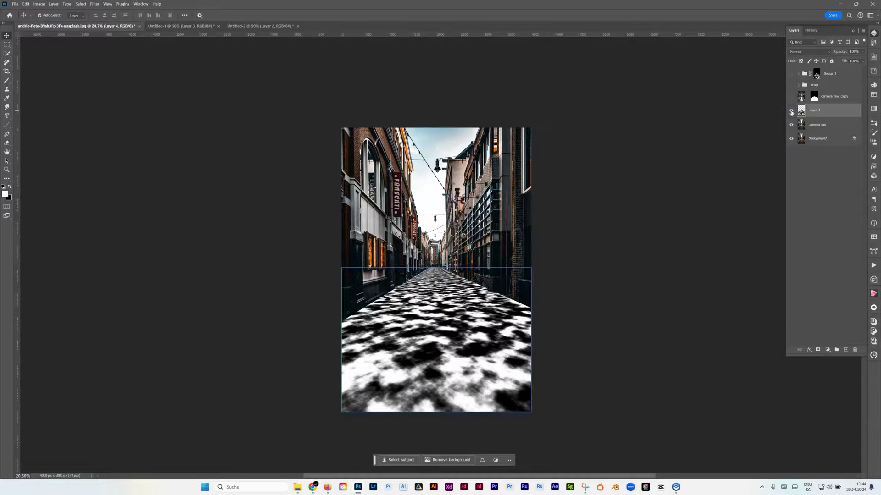
pyautogui.click(821, 124)
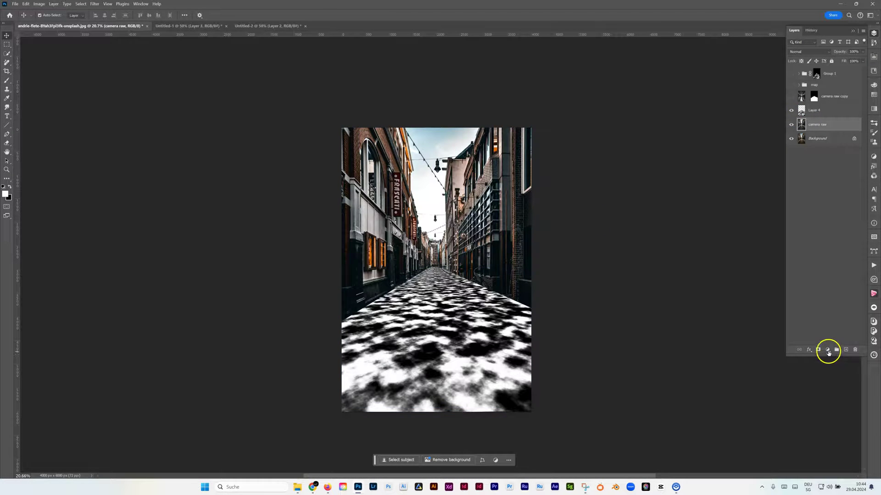
pyautogui.click(828, 351)
pyautogui.click(836, 352)
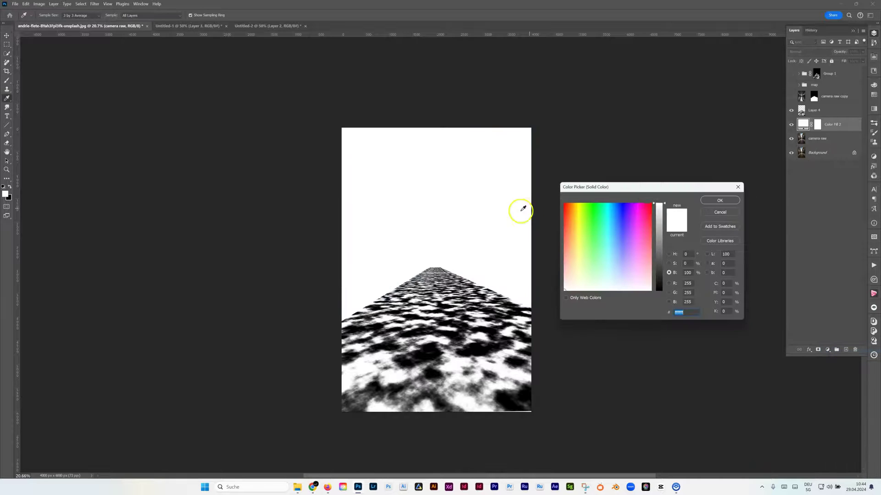
pyautogui.moveTo(664, 205); pyautogui.dragTo(668, 287)
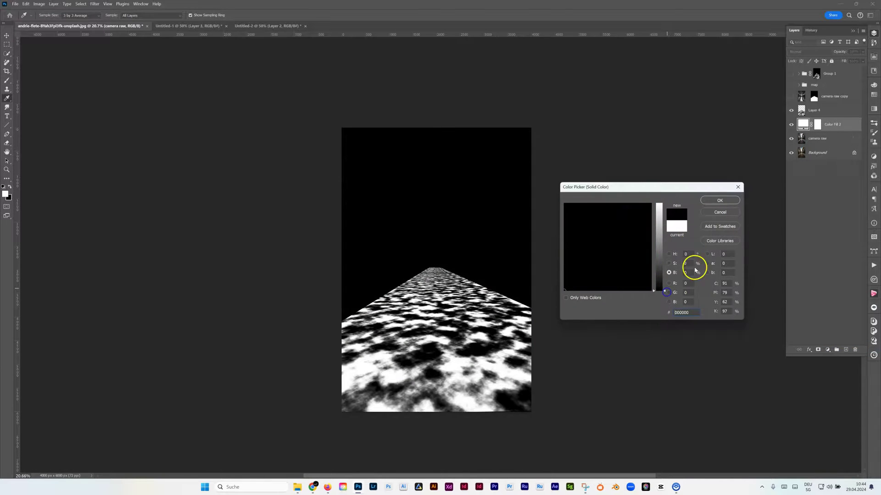
pyautogui.click(720, 200)
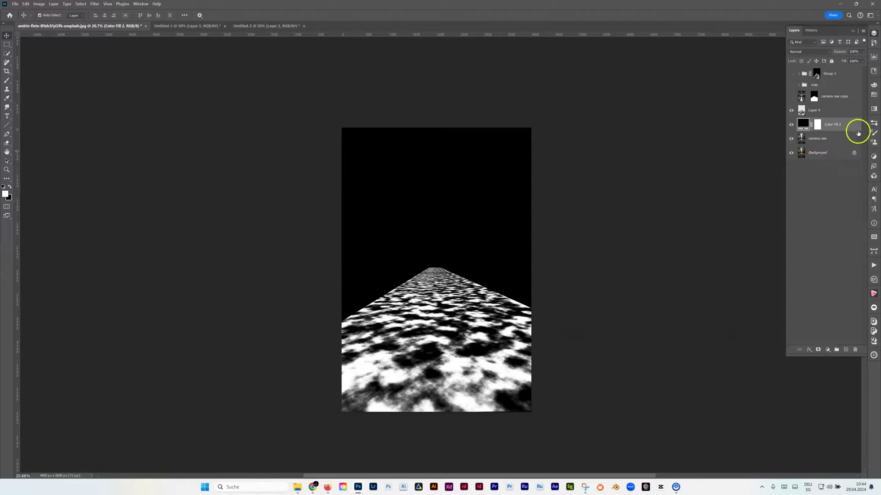
# - Reselect Layer 4 holding the clouds texture
pyautogui.click(816, 111)
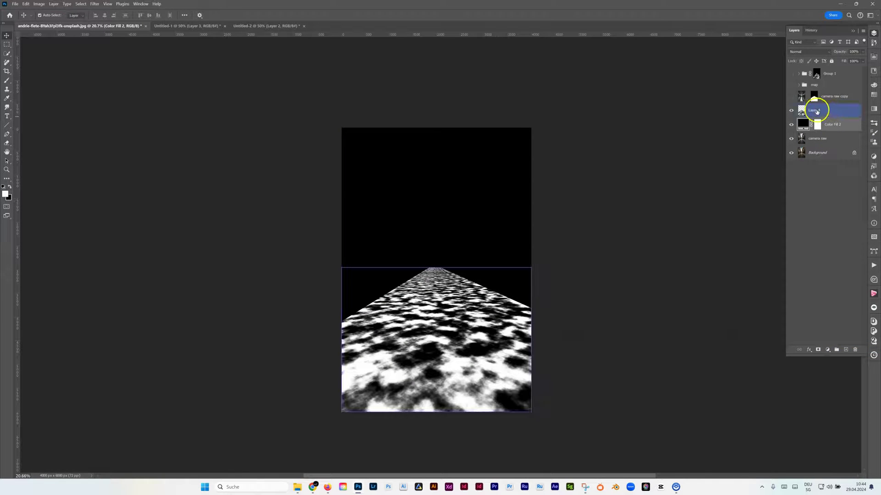
pyautogui.click(415, 356)
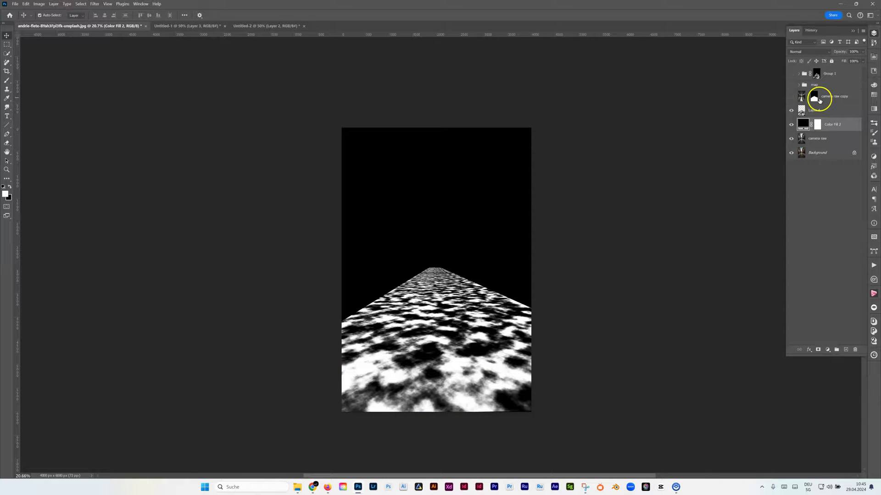
pyautogui.click(819, 109)
pyautogui.click(206, 100)
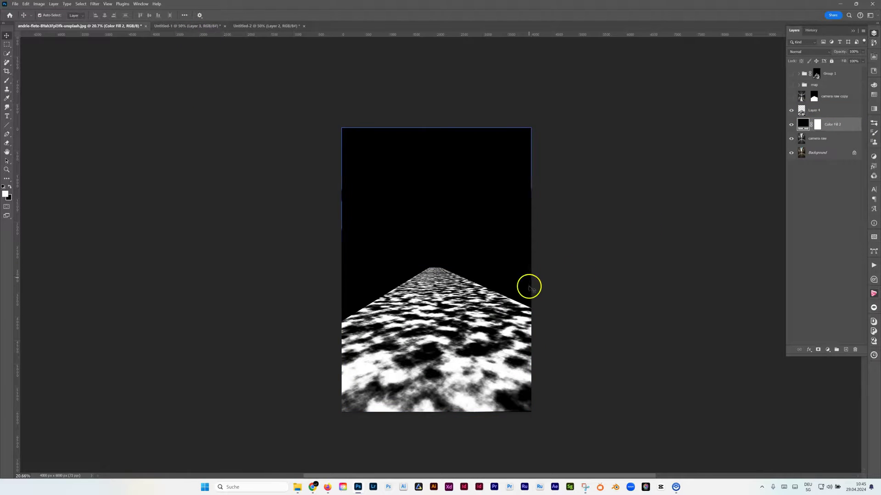
pyautogui.click(816, 121)
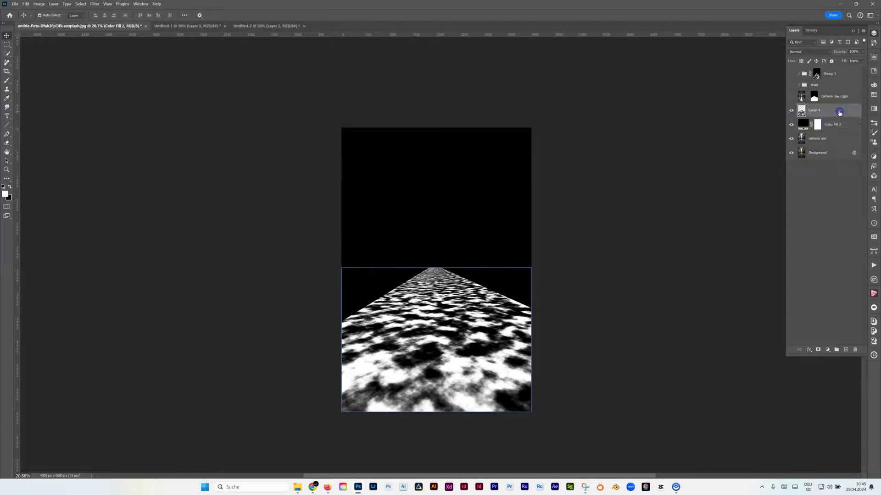
pyautogui.click(843, 111)
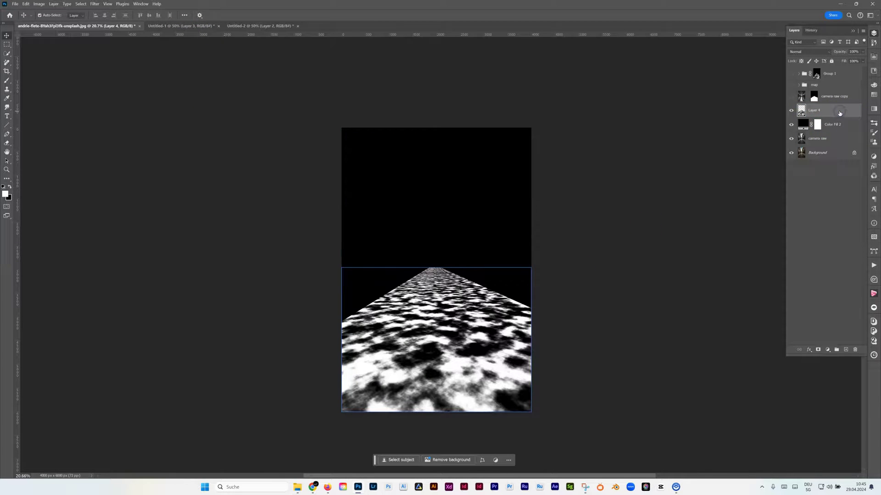
# - Load the RGB brightness as a selection and save it as the Alpha 2 channel
pyautogui.click(874, 177)
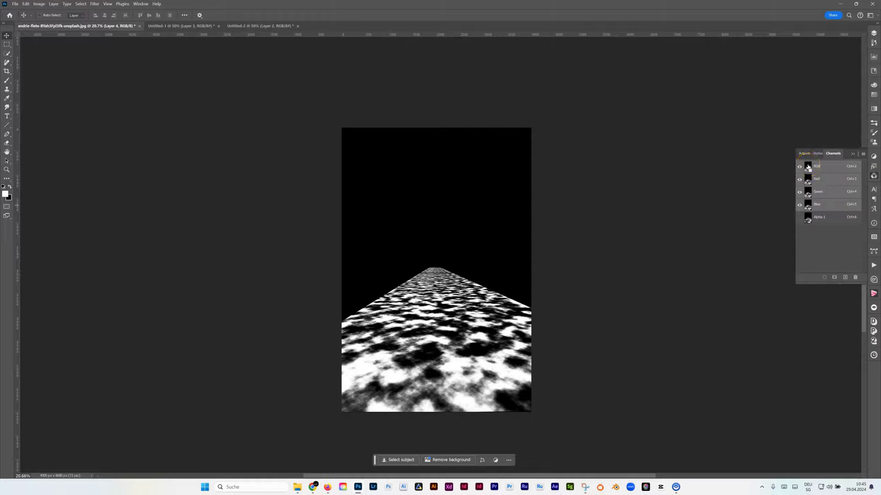
pyautogui.keyDown('ctrl'); pyautogui.click(808, 168); pyautogui.keyUp('ctrl')
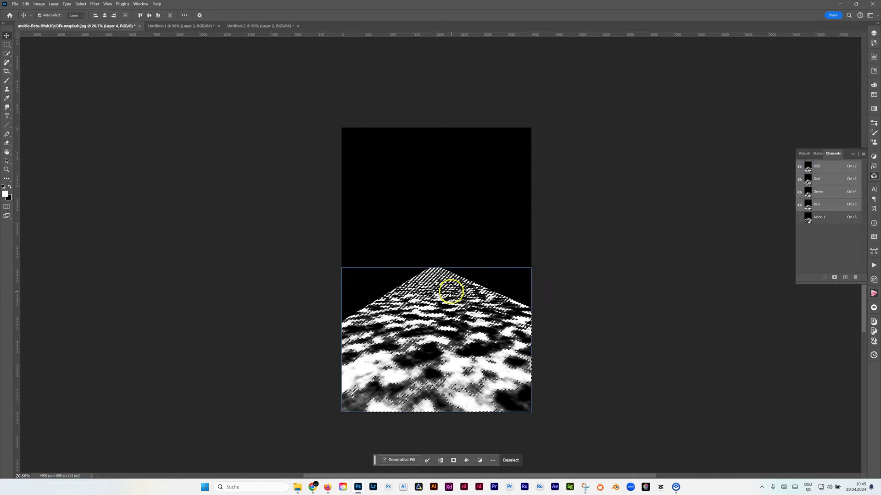
pyautogui.click(835, 278)
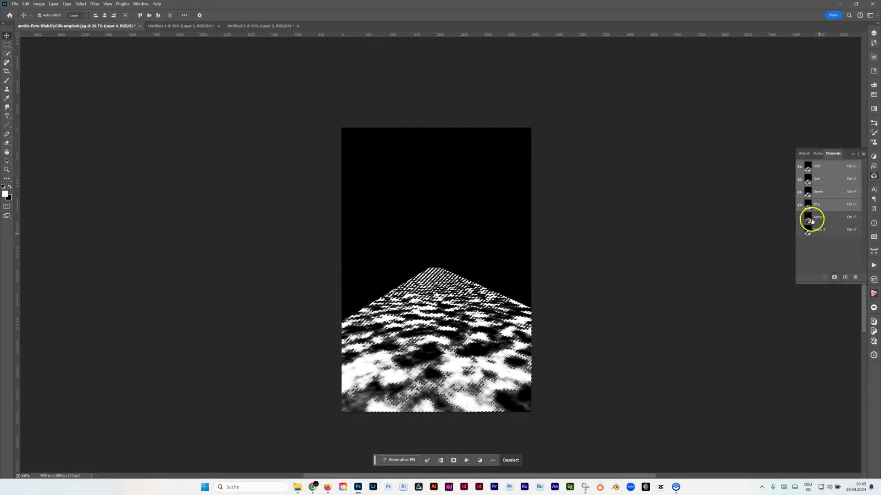
pyautogui.click(821, 231)
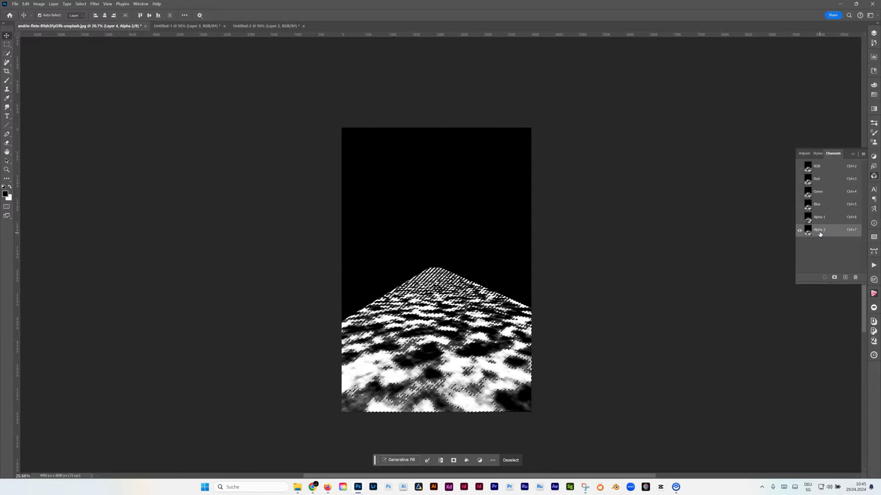
pyautogui.press('F7')
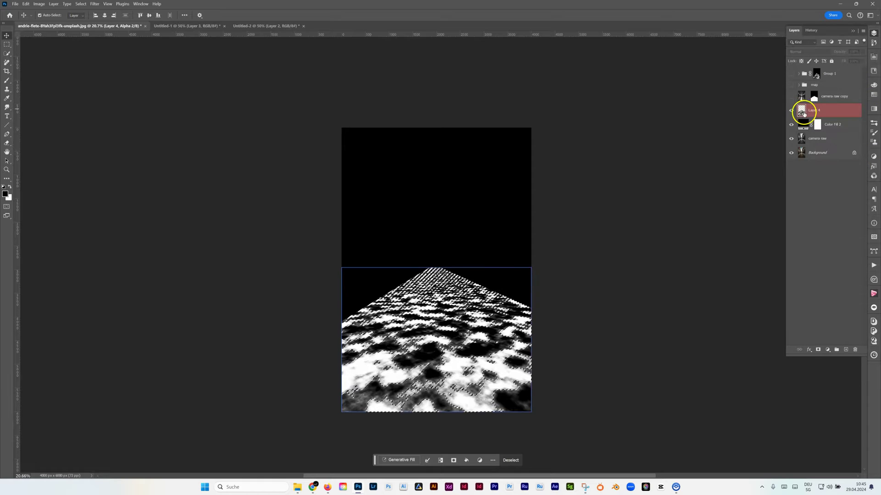
pyautogui.click(874, 176)
pyautogui.click(822, 166)
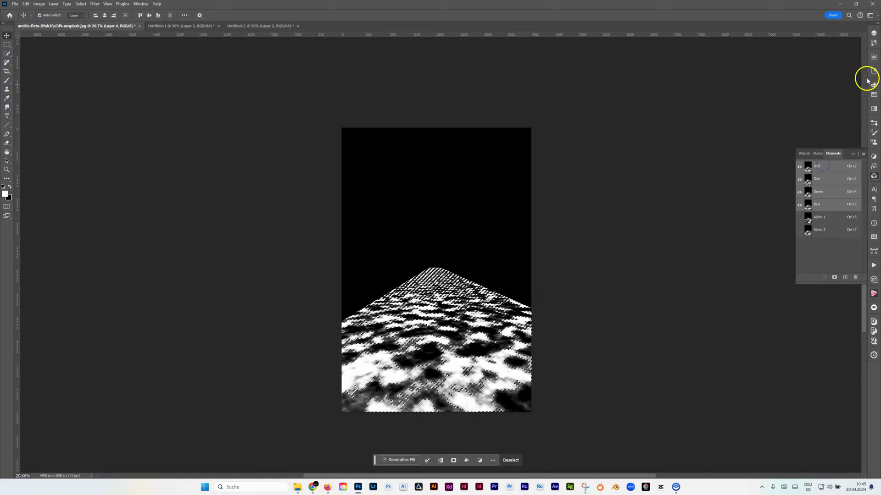
# - Hide Layer 4 and Color Fill 2 to reveal the alley photo
pyautogui.click(875, 33)
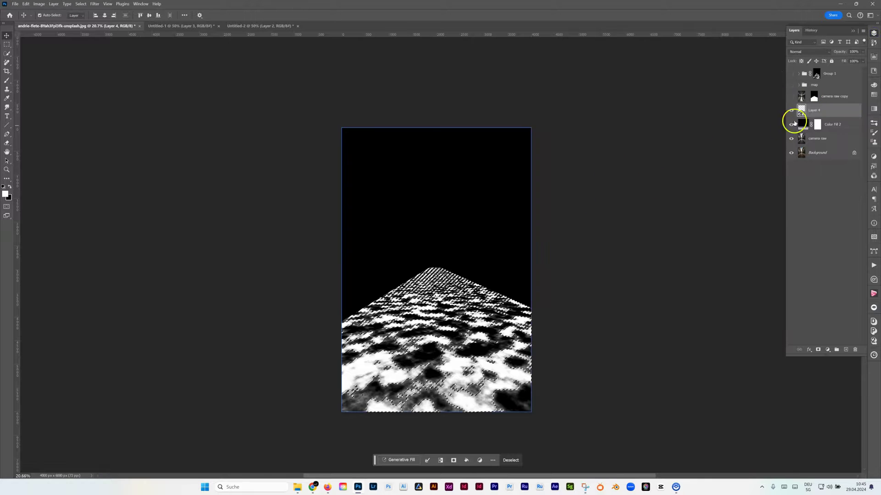
pyautogui.click(791, 111)
pyautogui.click(792, 125)
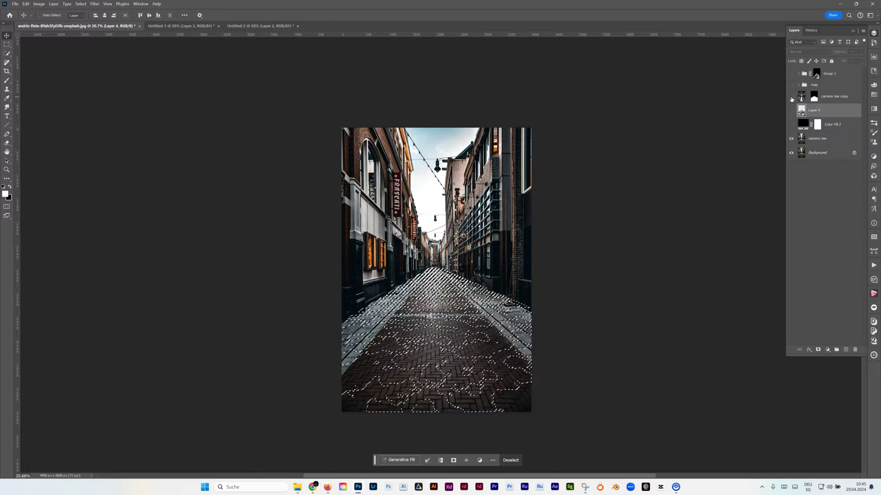
# - Deselect, show the camera raw copy reflection, and group it with Layer 4 and Color Fill 2
pyautogui.hotkey('ctrl', 'd')
pyautogui.click(790, 97)
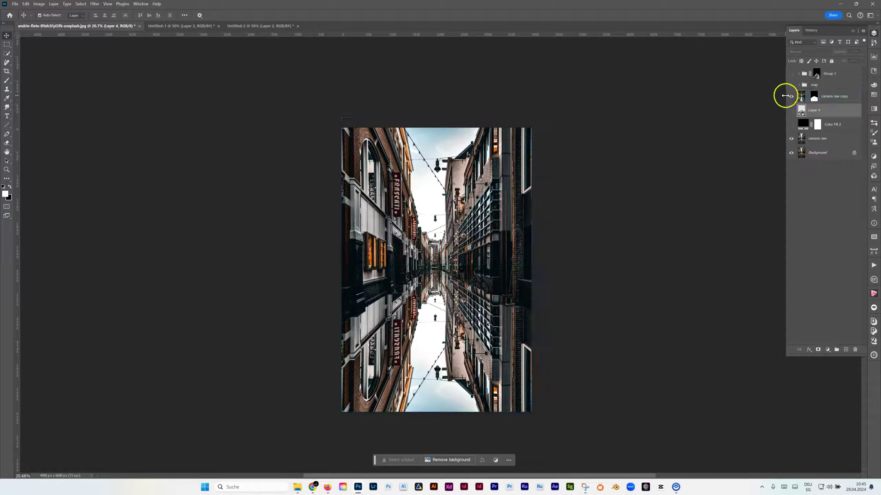
pyautogui.click(814, 96)
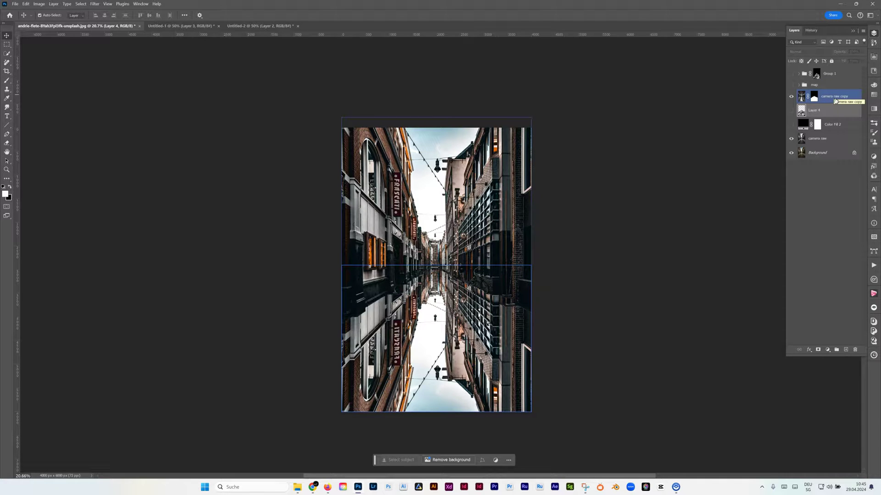
pyautogui.keyDown('ctrl'); pyautogui.click(835, 100); pyautogui.keyUp('ctrl')
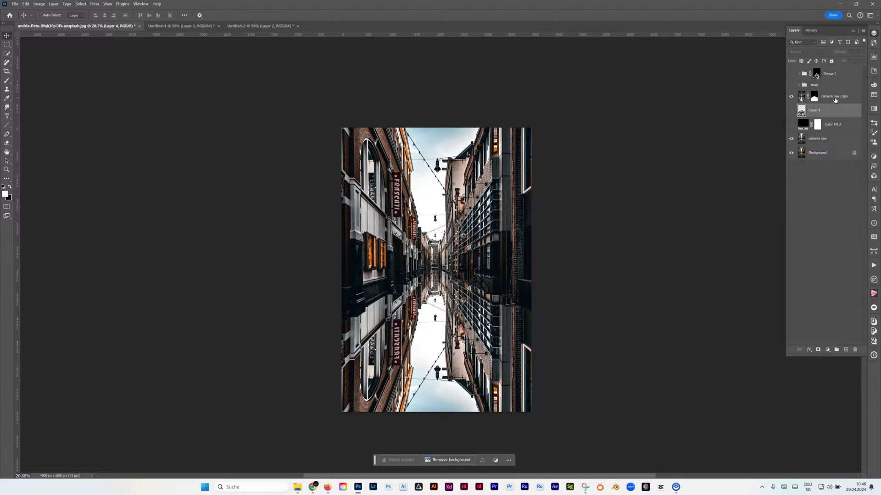
pyautogui.hotkey('ctrl', 'g')
# - Collapse Group 2 and load the Alpha 2 channel as a selection for its mask
pyautogui.click(797, 94)
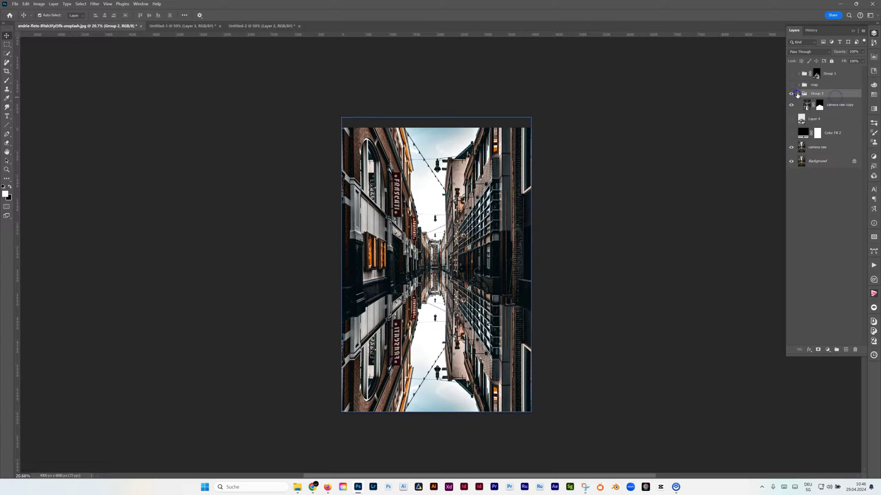
pyautogui.click(800, 95)
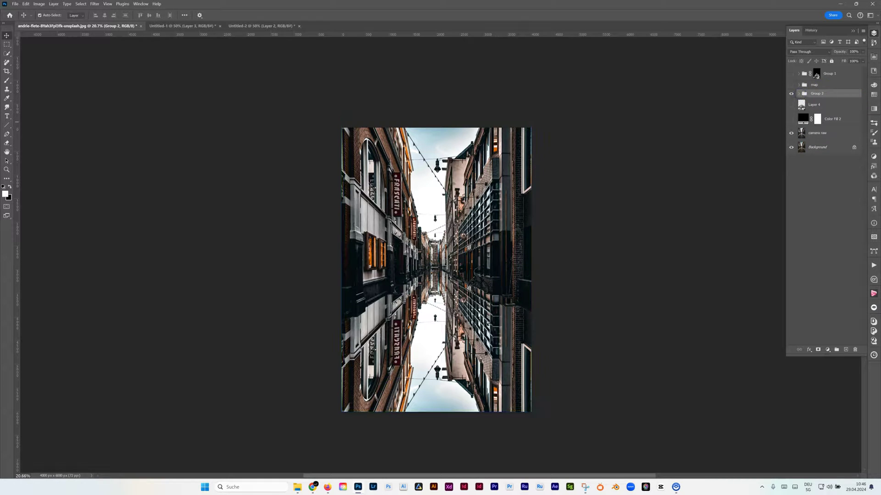
pyautogui.click(873, 177)
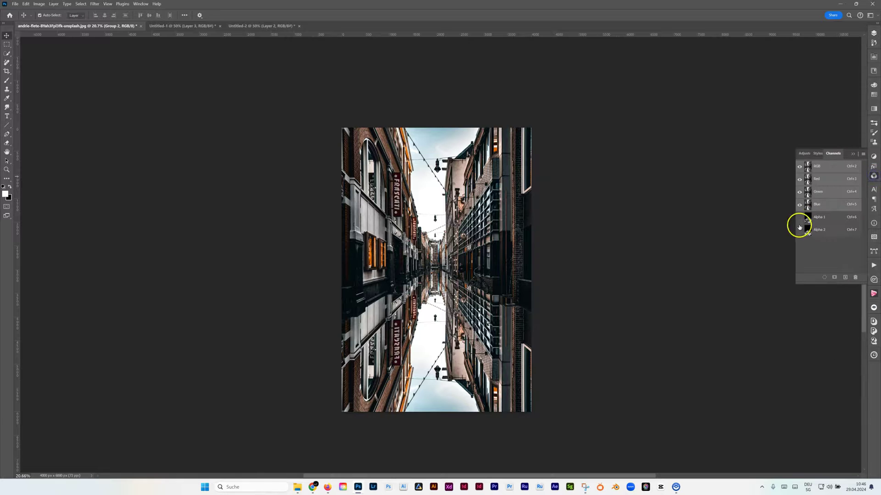
pyautogui.keyDown('ctrl'); pyautogui.click(821, 231); pyautogui.keyUp('ctrl')
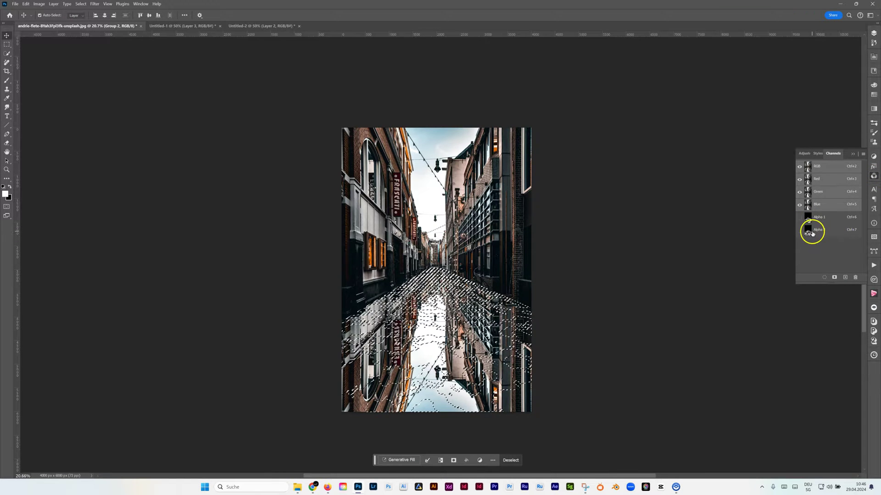
pyautogui.click(873, 34)
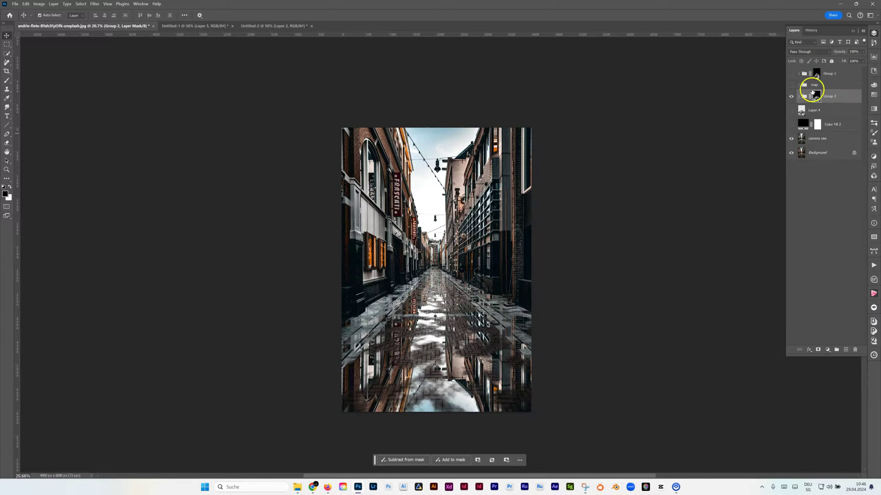
# - Paint out the left and right sidewalks on Group 2's mask with the Rund weich soft brush
pyautogui.scroll(3, 439, 327)
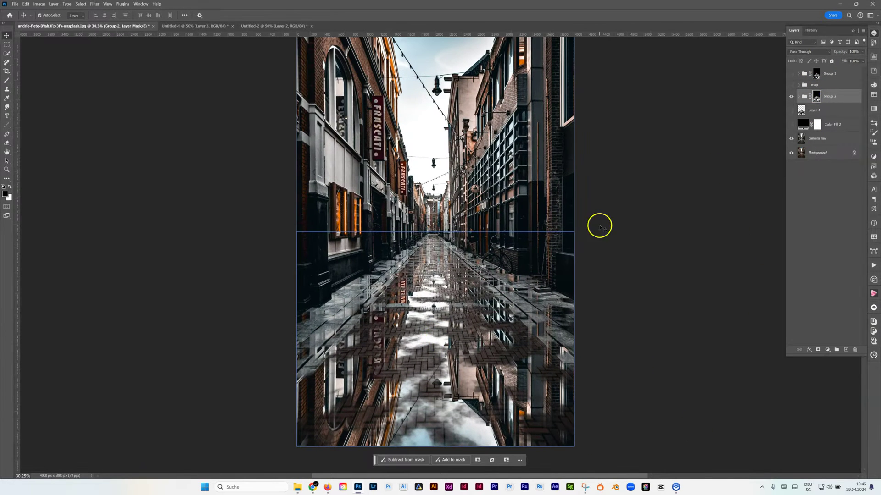
pyautogui.click(7, 80)
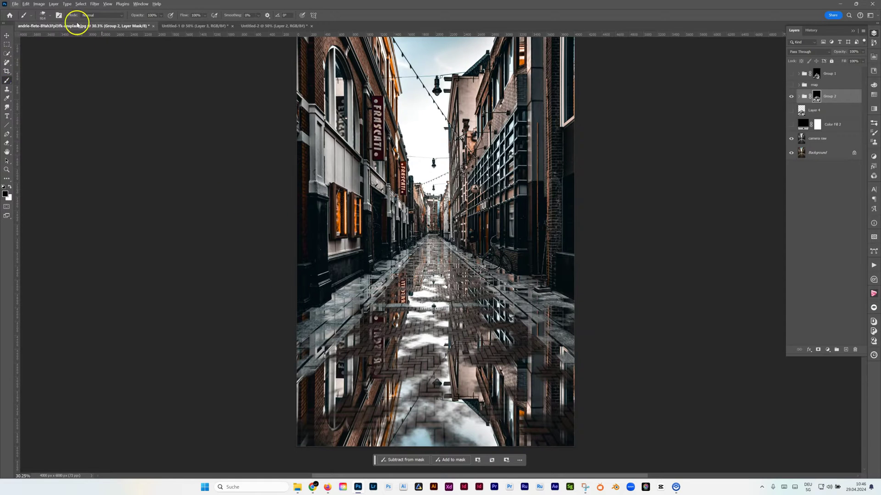
pyautogui.click(50, 17)
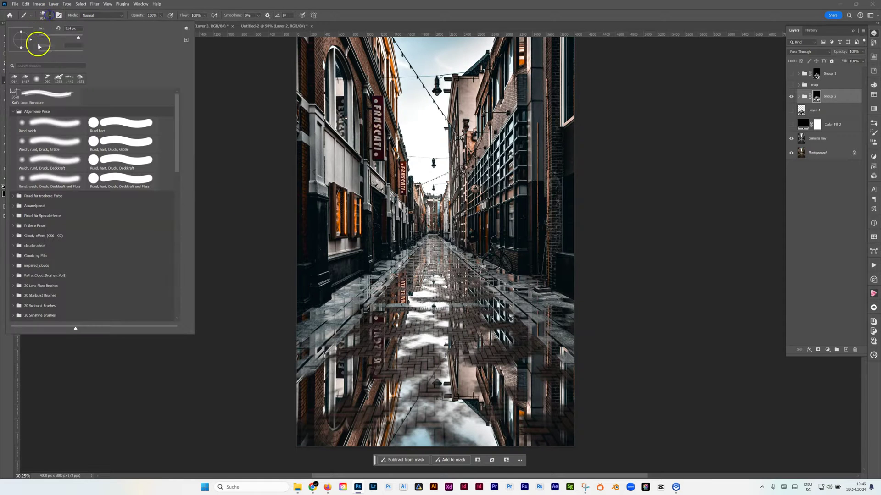
pyautogui.click(51, 125)
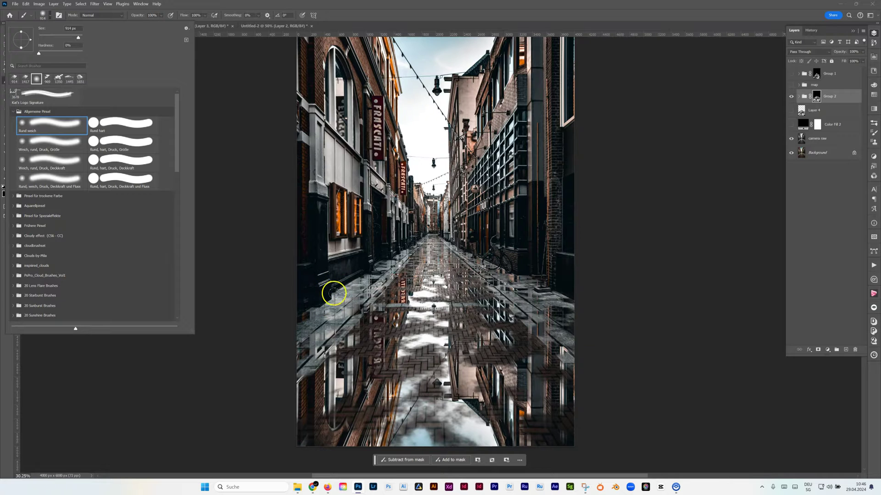
pyautogui.click(328, 290)
pyautogui.moveTo(338, 279); pyautogui.dragTo(297, 319)
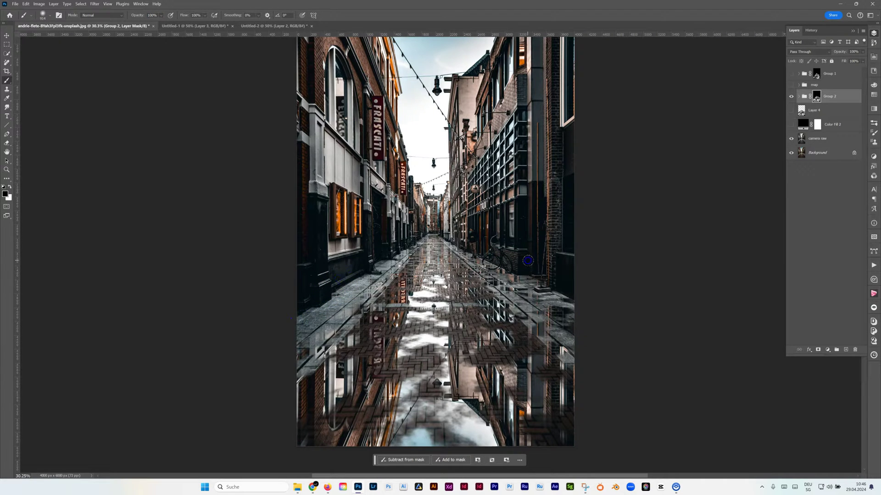
pyautogui.moveTo(544, 278); pyautogui.dragTo(579, 314)
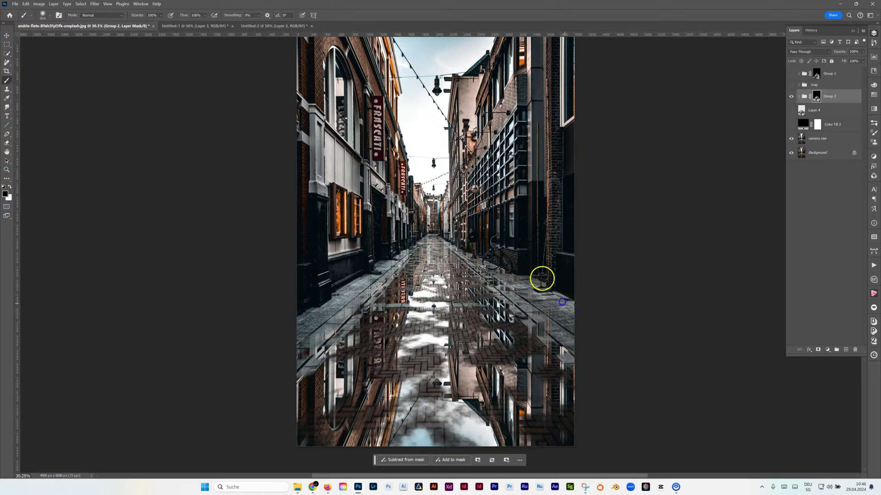
pyautogui.click(385, 236)
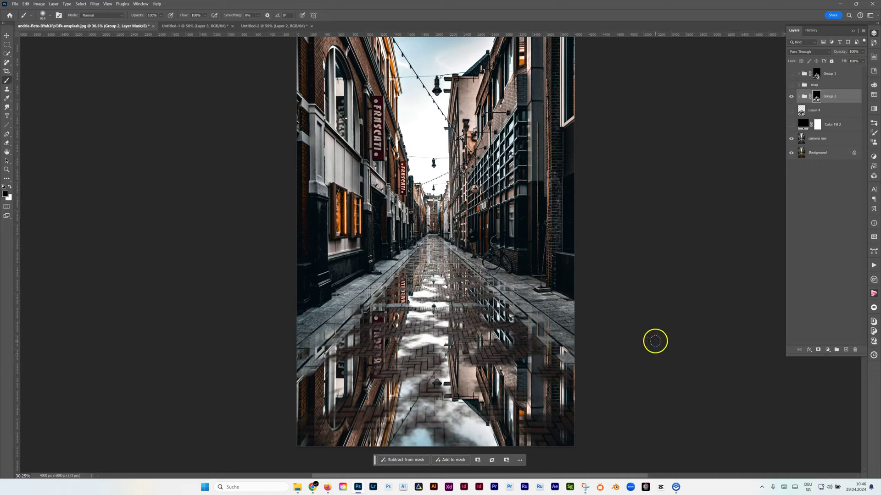
# - Fit the photo in view and toggle Group 2 off and on to compare the reflection
pyautogui.hotkey('ctrl', '-')
pyautogui.click(791, 97)
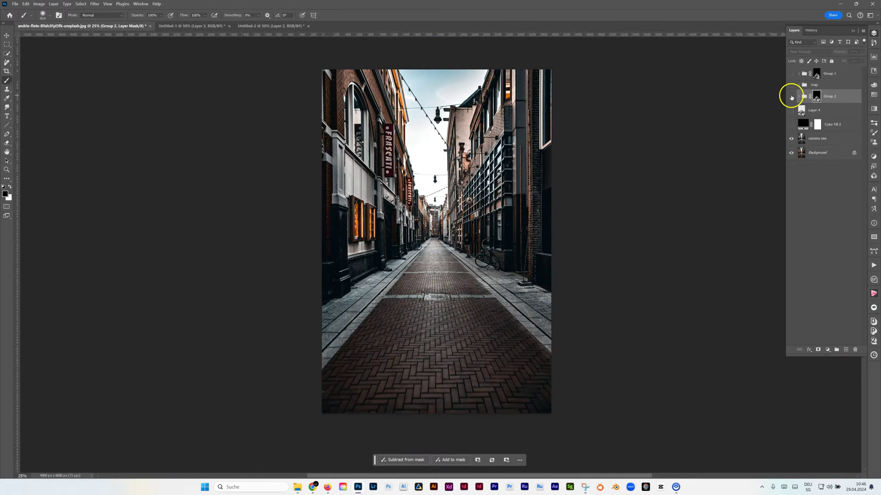
pyautogui.click(790, 97)
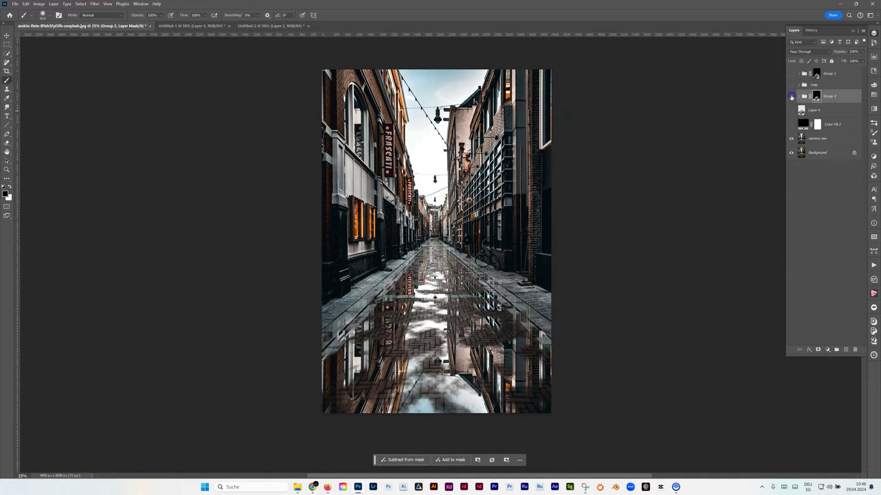